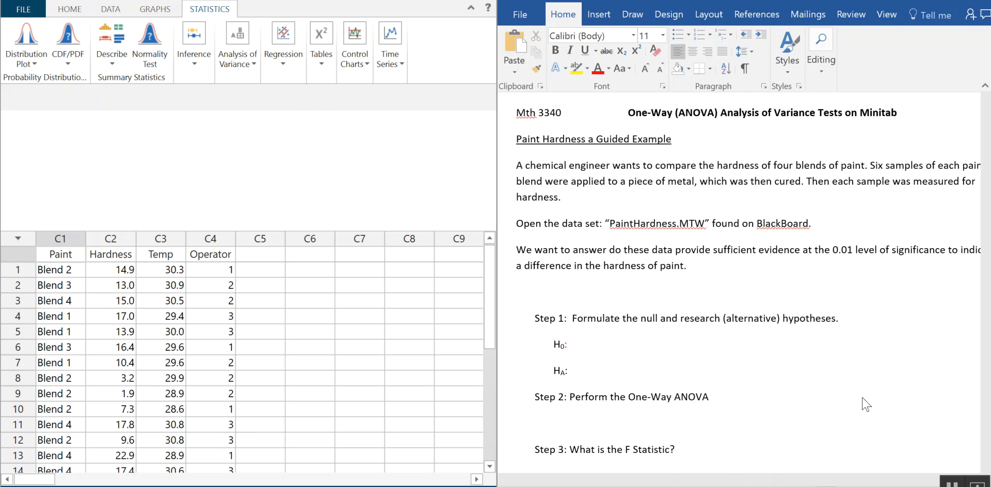
Step: Start the null hypothesis beside H0 by inserting the Greek symbol µ followed by 1
scroll(919, 371, "down", 3)
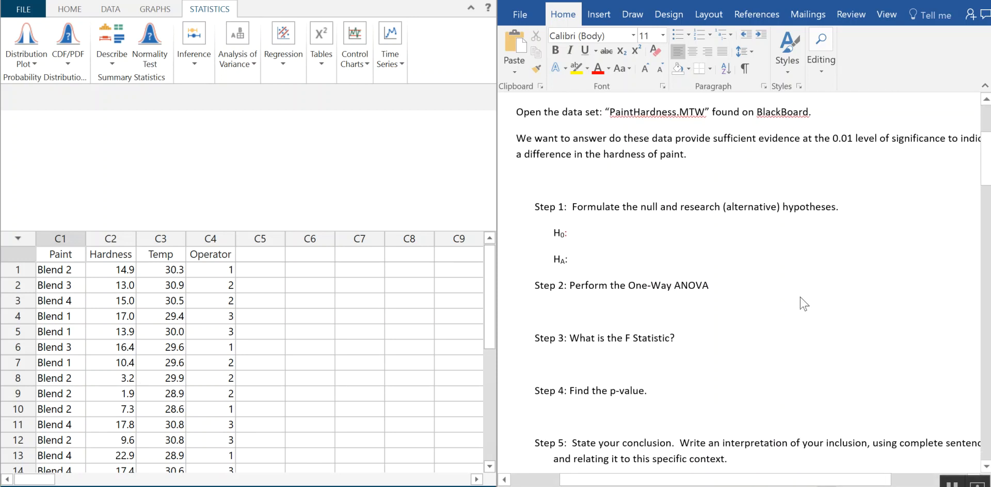
left_click(592, 233)
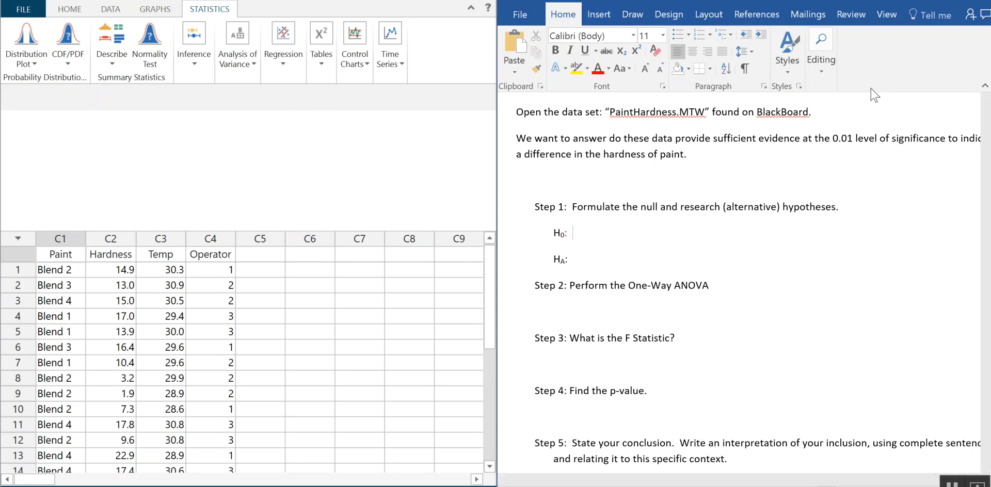
left_click(605, 20)
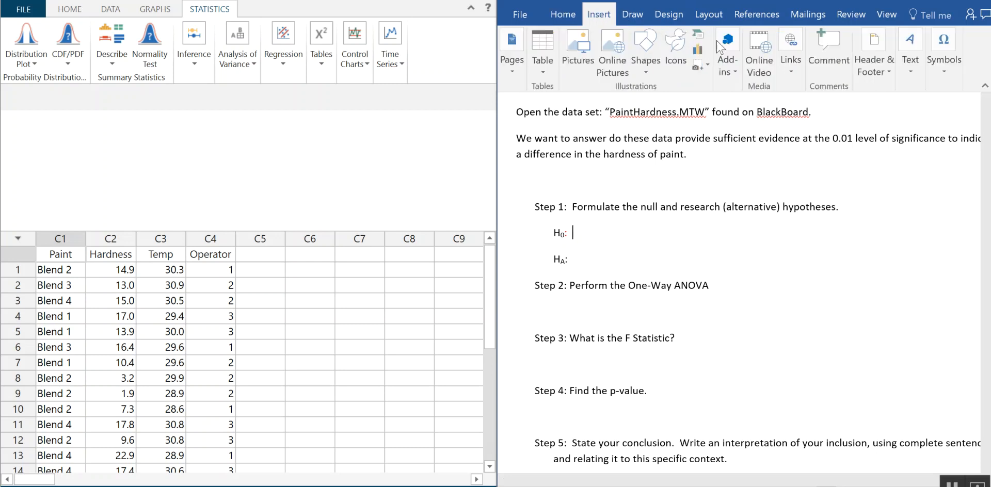
left_click(947, 72)
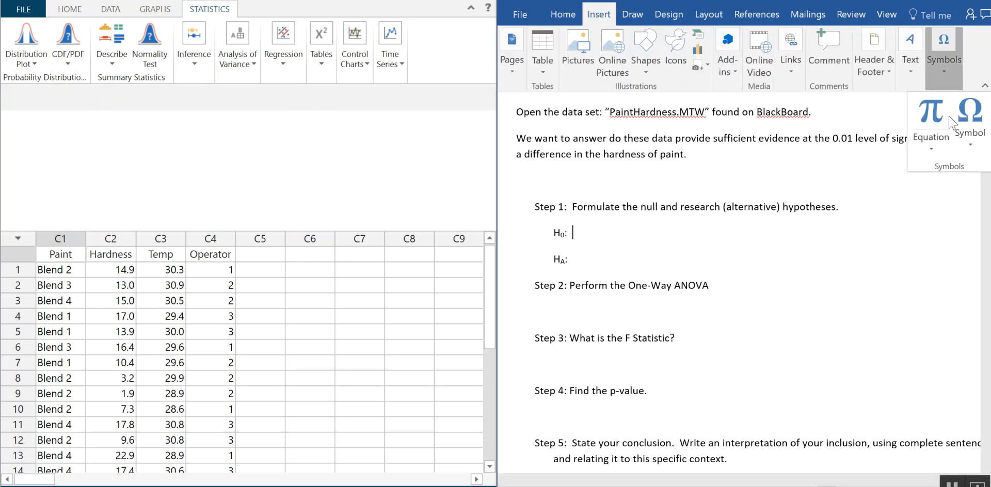
left_click(978, 153)
left_click(887, 180)
left_click(606, 232)
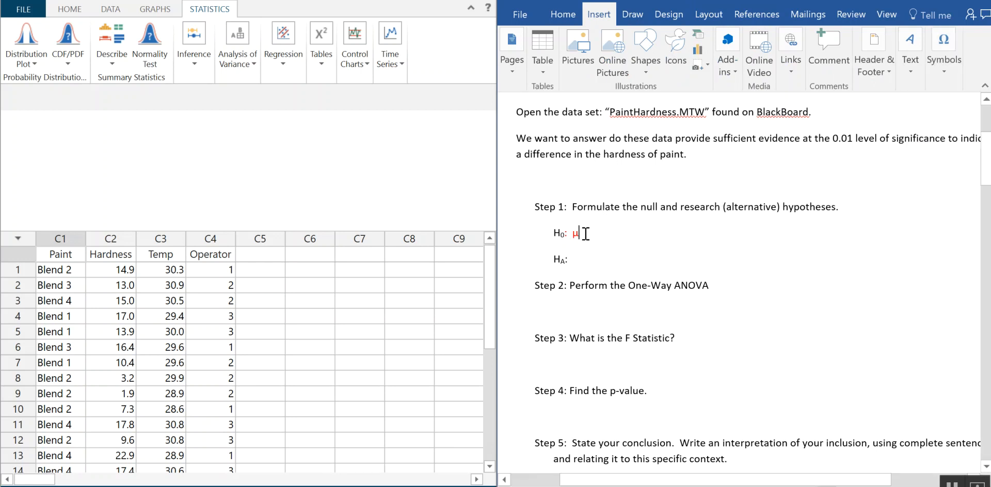
type("1")
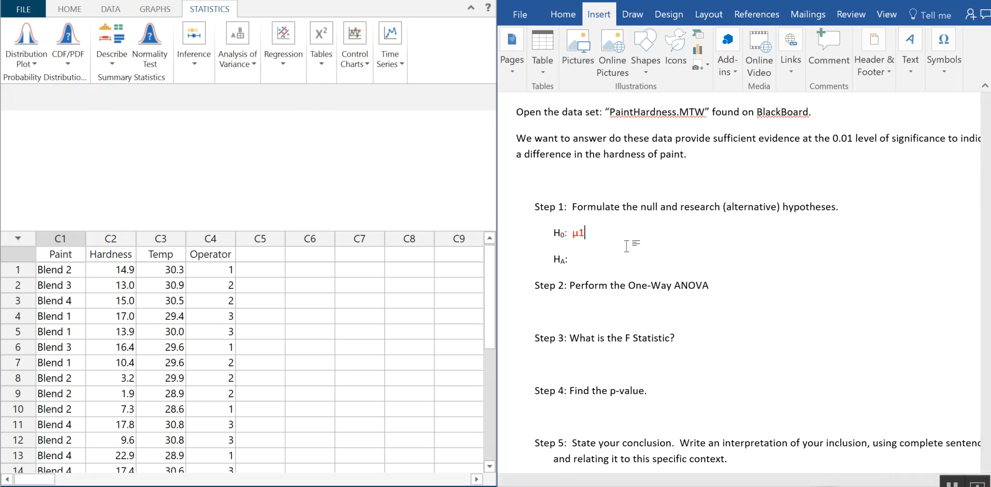
Step: Extend the null hypothesis with copies of the µ symbol so it reads "µ1= µ2= µ3= µ4"
key("shift+Left")
key("ctrl+c")
key("End")
type("=")
key("ctrl+v")
type("2")
key("ctrl+v")
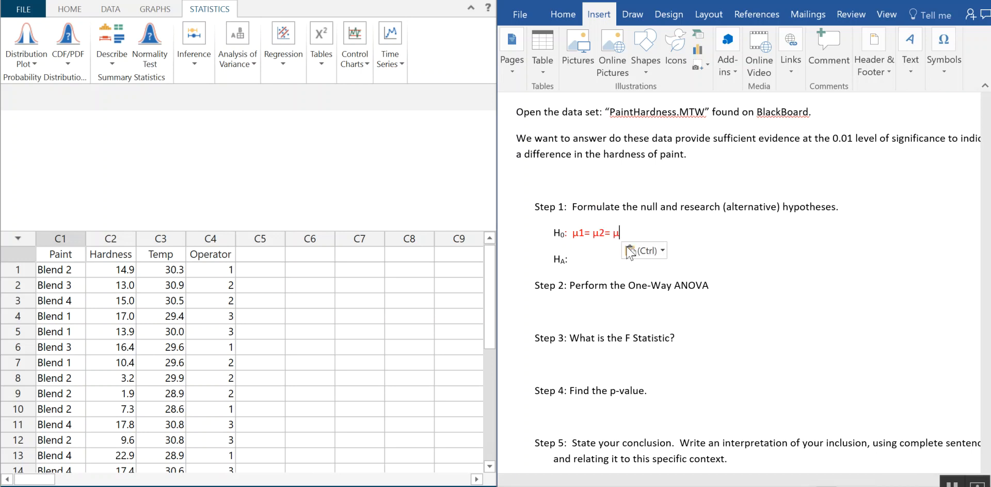
type("3")
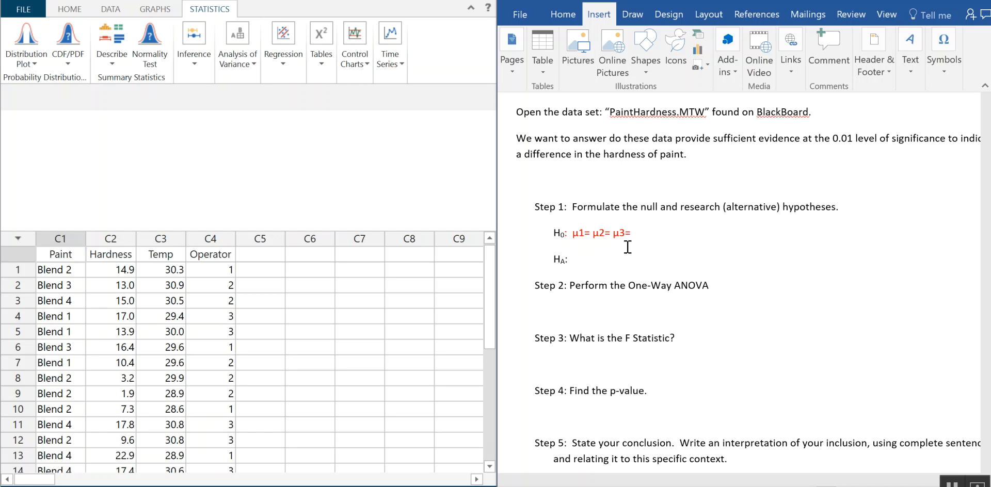
type("=")
type("µ")
type("4")
Step: Enter the alternative hypothesis beside HA as "At least one blend is different."
left_click(628, 247)
type("At lea")
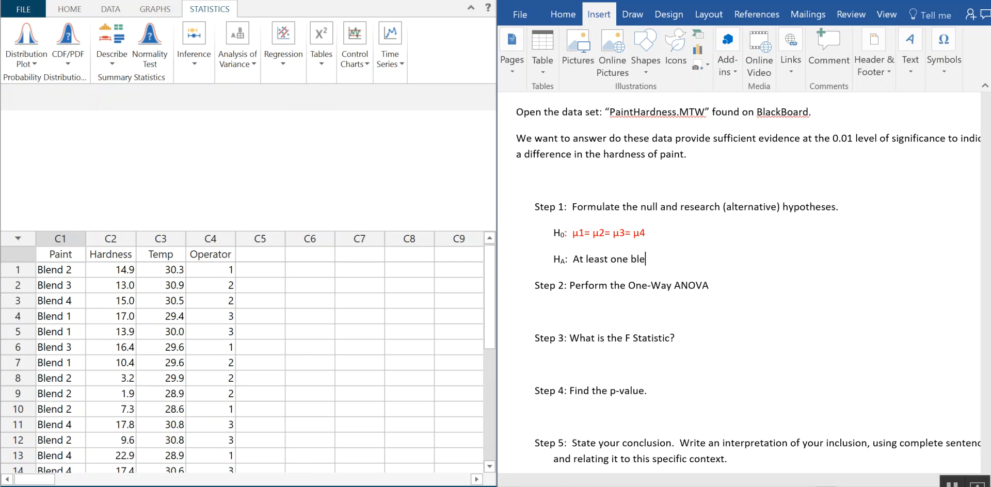
type("st one blend is different.")
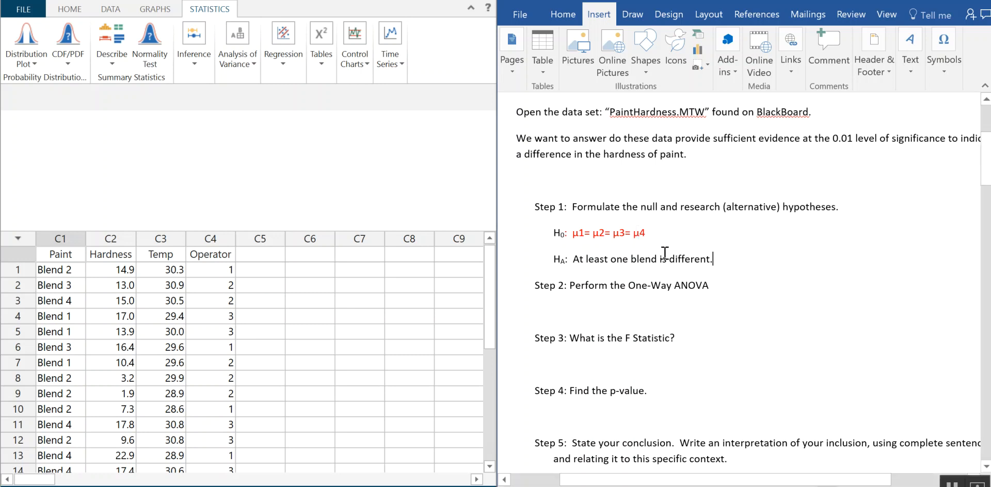
Step: Colour the whole alternative hypothesis sentence red to match the null hypothesis
left_click_drag(646, 235, 582, 261)
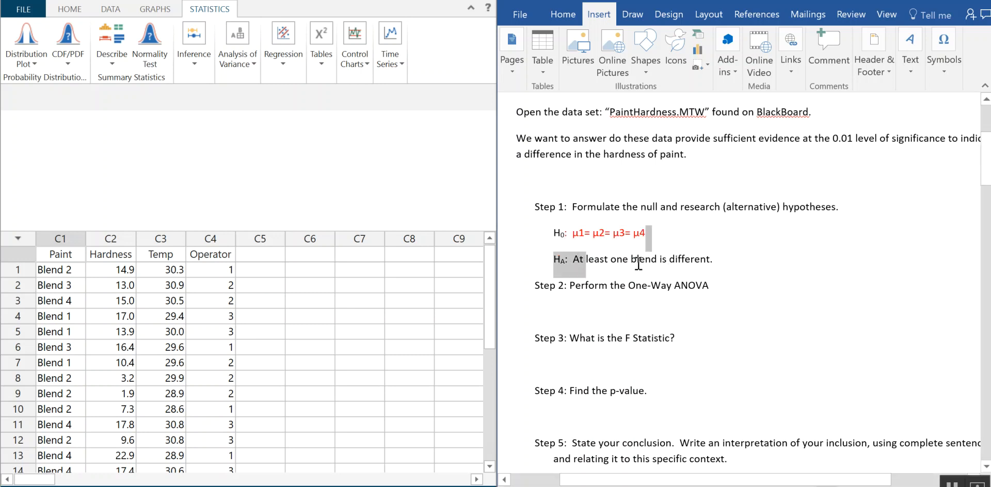
left_click_drag(723, 259, 585, 259)
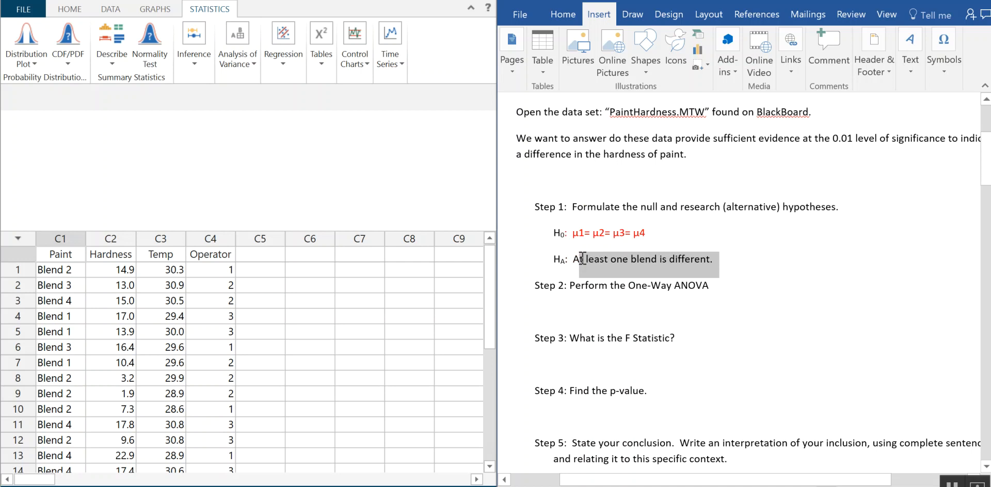
left_click(562, 14)
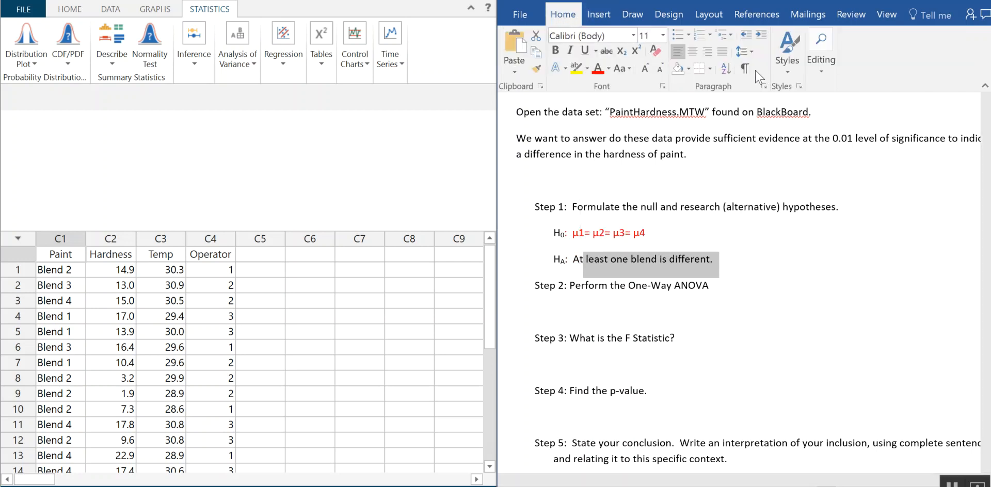
left_click(598, 69)
left_click(659, 315)
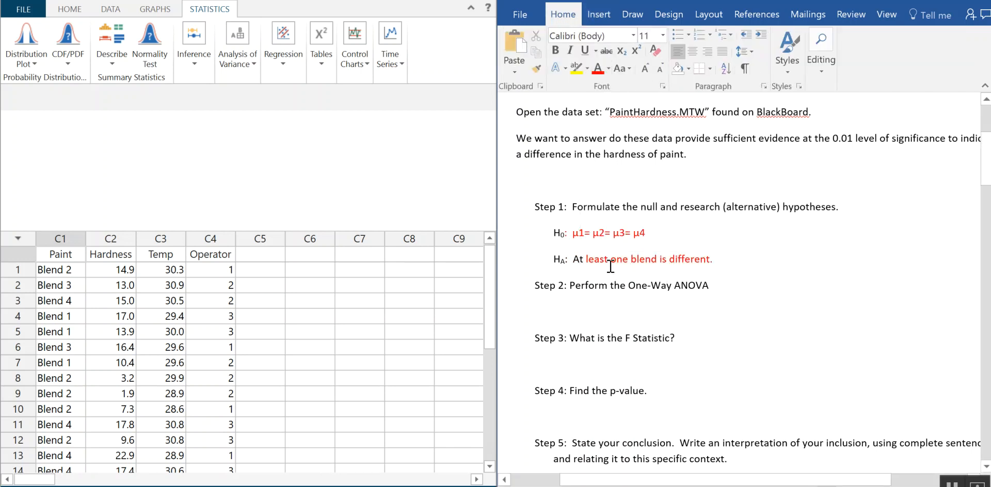
left_click_drag(573, 259, 610, 261)
left_click(597, 69)
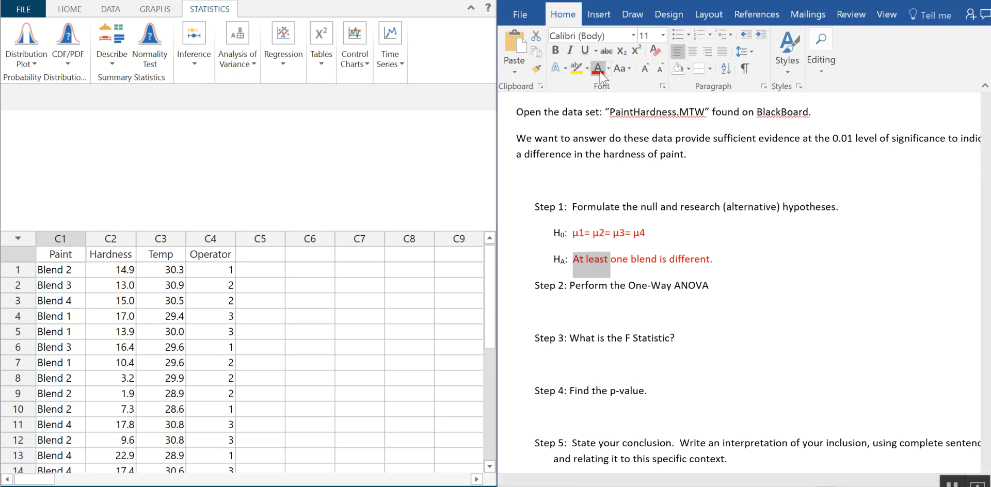
left_click(629, 322)
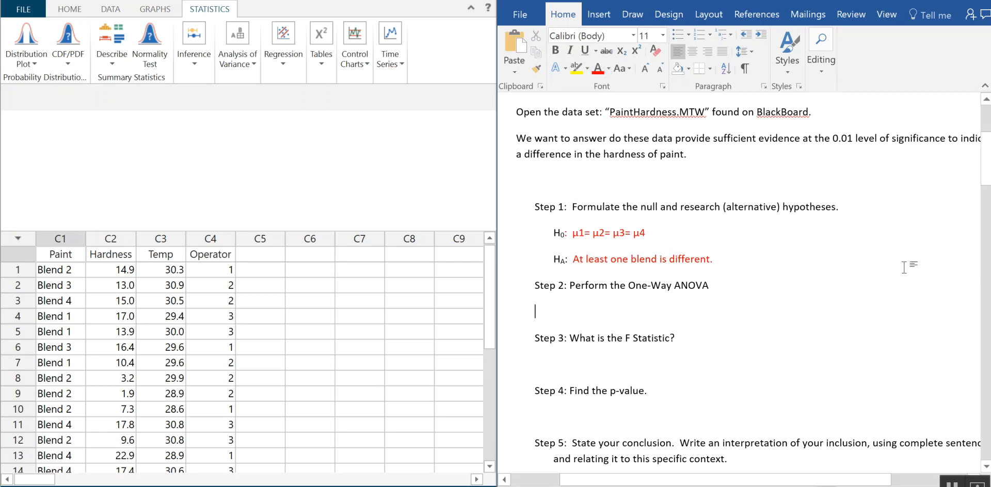
Step: Switch to Minitab and set up a One-Way ANOVA with Hardness as the response and Paint as the factor
scroll(903, 266, "down", 1)
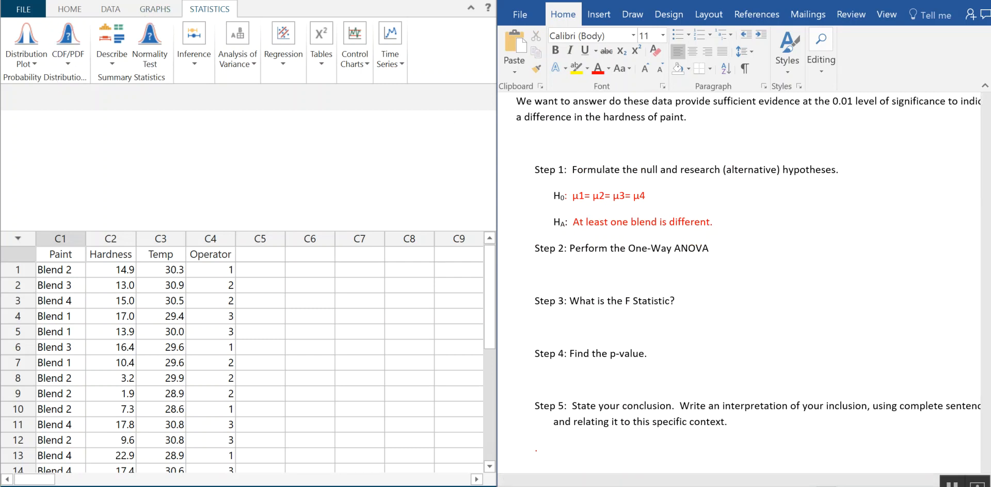
left_click(243, 66)
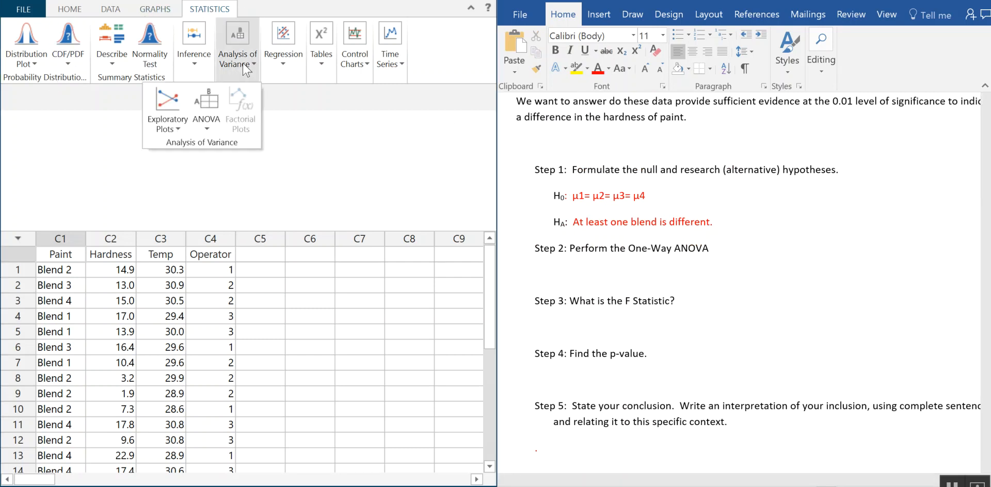
left_click(205, 126)
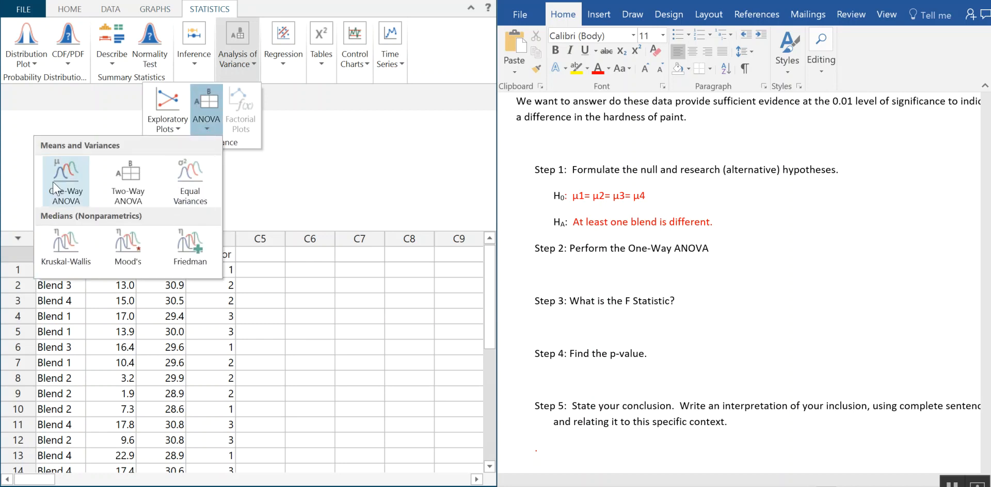
left_click(65, 188)
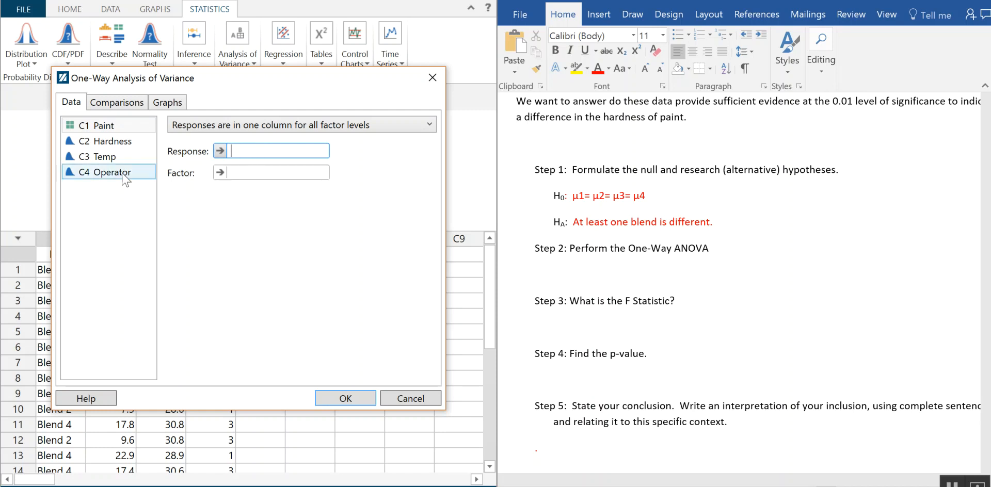
double_click(129, 142)
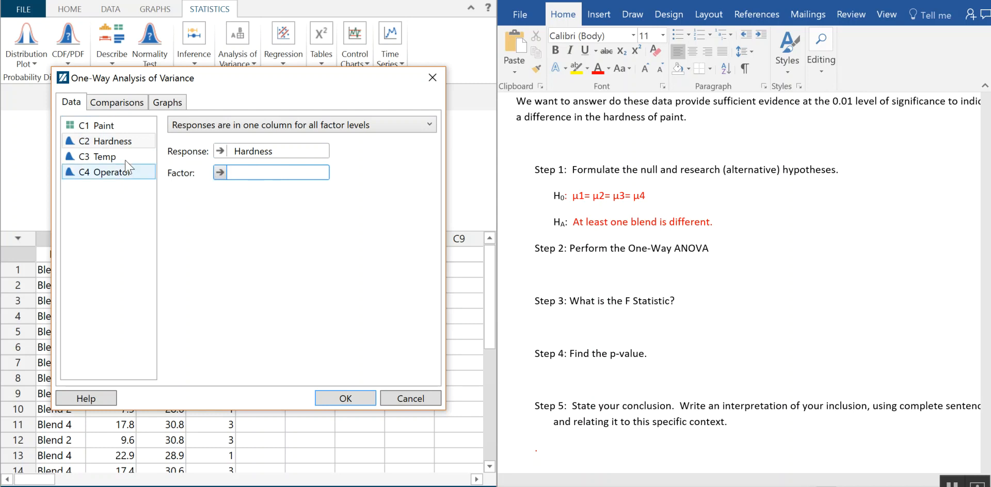
double_click(125, 128)
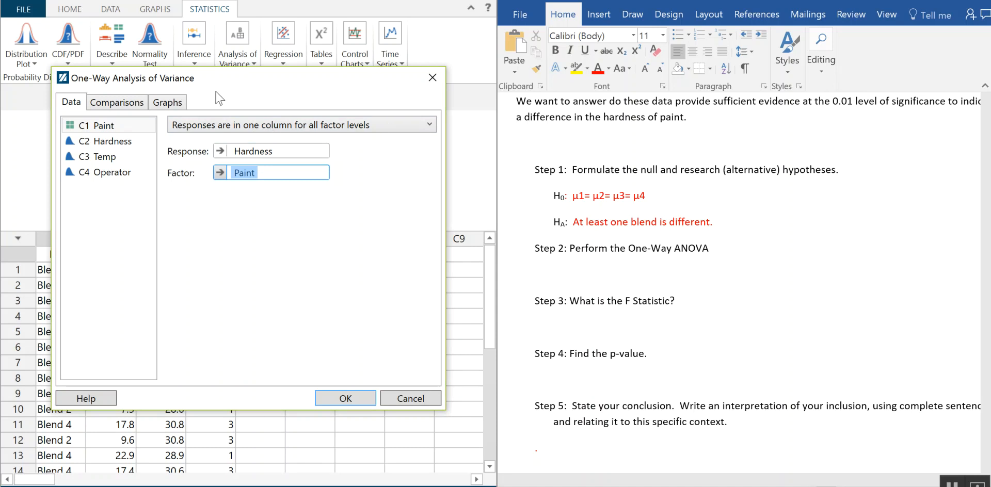
Step: Add a boxplot and residual plots to the One-Way ANOVA's graphs and run the analysis
left_click(172, 106)
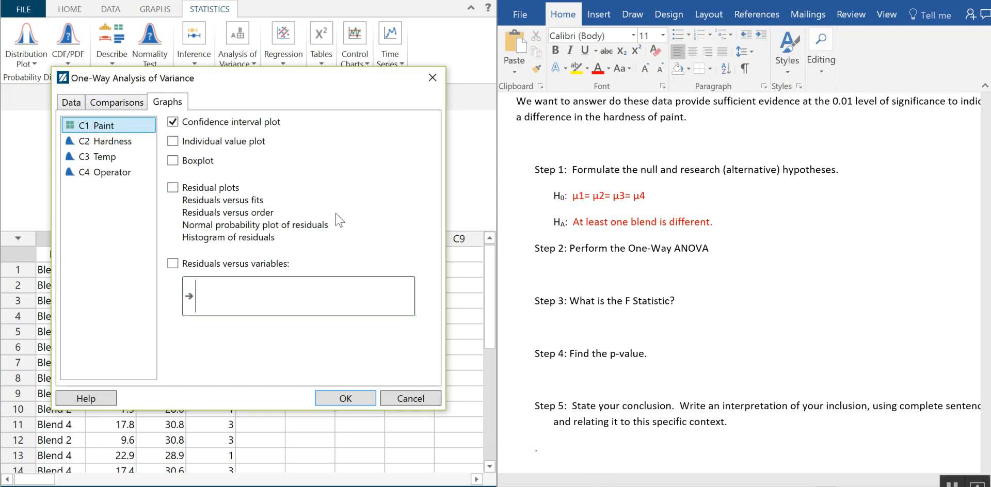
left_click(173, 160)
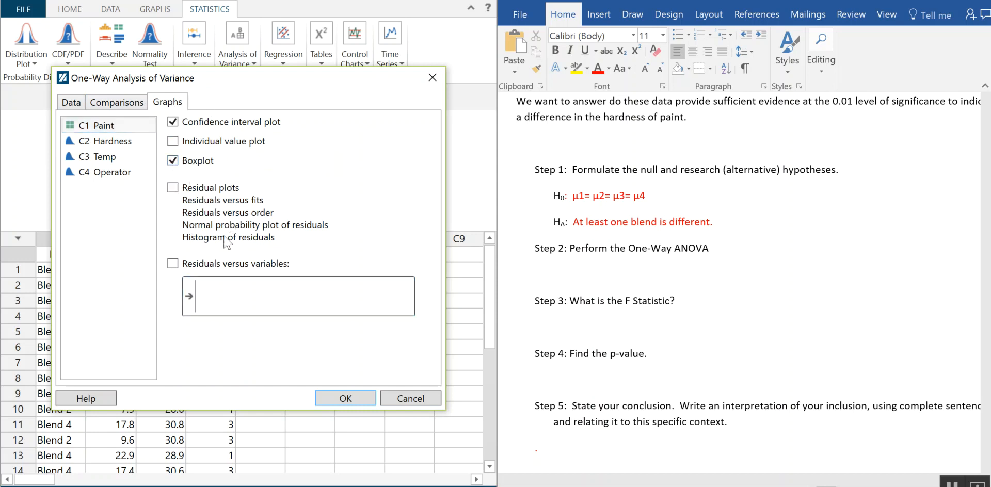
left_click(173, 188)
left_click(174, 187)
left_click(174, 188)
left_click(357, 399)
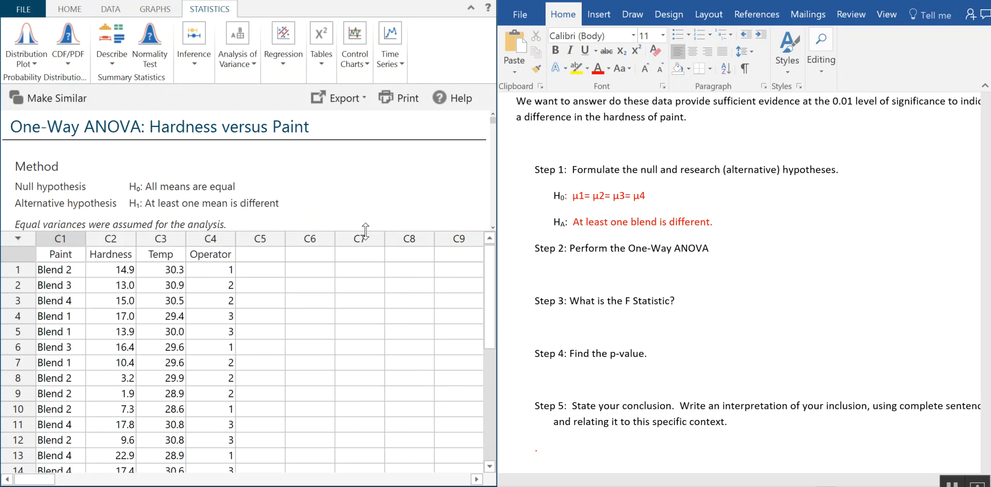
Step: Enlarge the Minitab output area and copy the Analysis of Variance table into the Word document below Step 2
left_click_drag(367, 231, 361, 401)
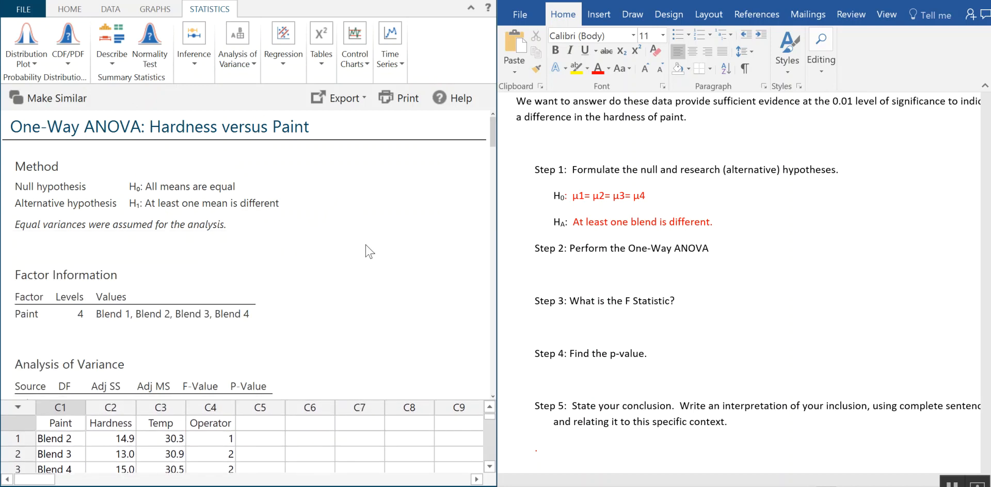
scroll(373, 252, "down", 1)
scroll(380, 250, "down", 3)
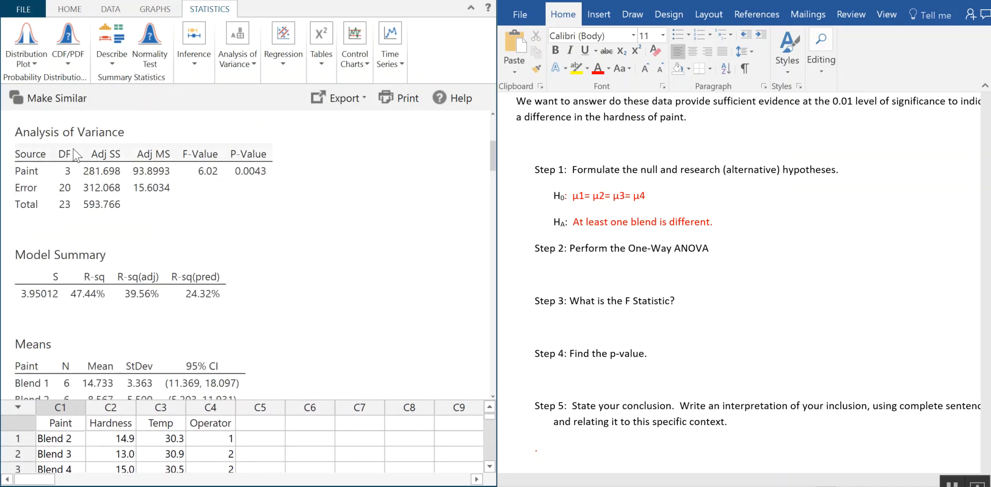
left_click(41, 135)
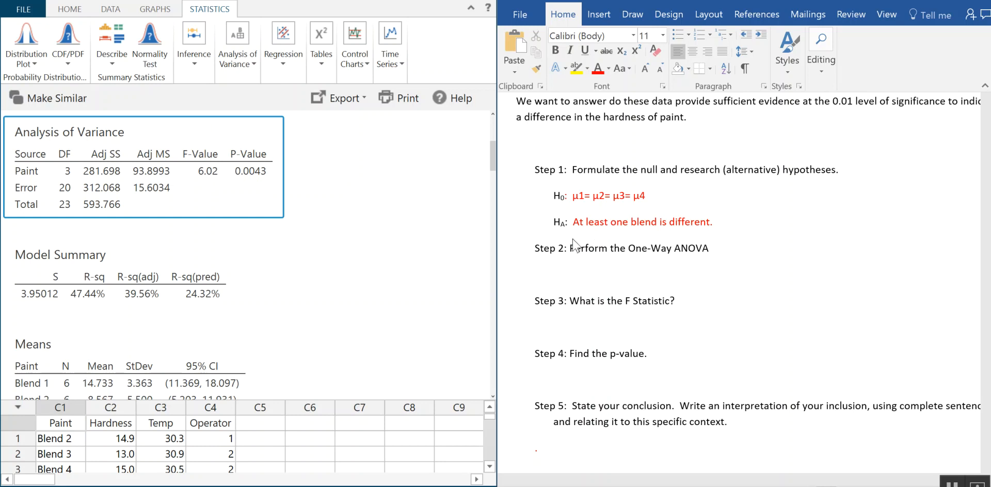
left_click(555, 272)
type("Analysis of Variance Source\tDF\tAdj SS\tAdj MS\tF-Value\tP-Value Paint\t3\t281.698\t93.8993\t6.02\t0.0043 Error\t20\t312.068\t15.6034 Total\t23\t593.766")
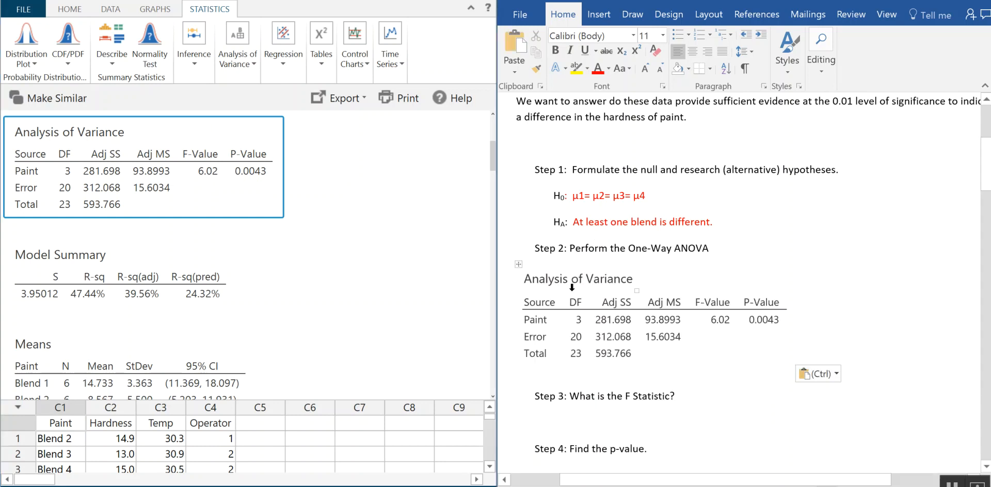
Step: Examine the means table, interval plot and boxplot of Hardness by paint blend in the Minitab output
left_click(320, 304)
scroll(298, 258, "down", 2)
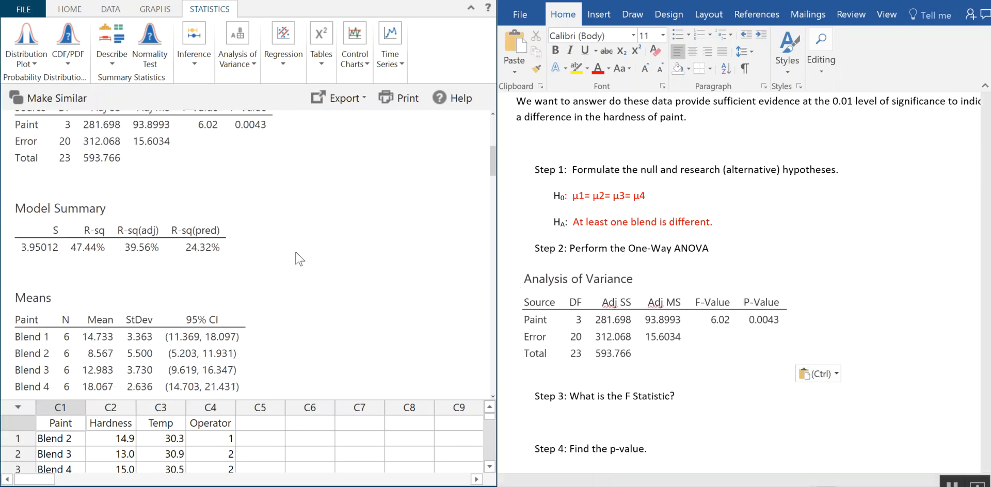
scroll(297, 259, "down", 4)
scroll(231, 190, "down", 4)
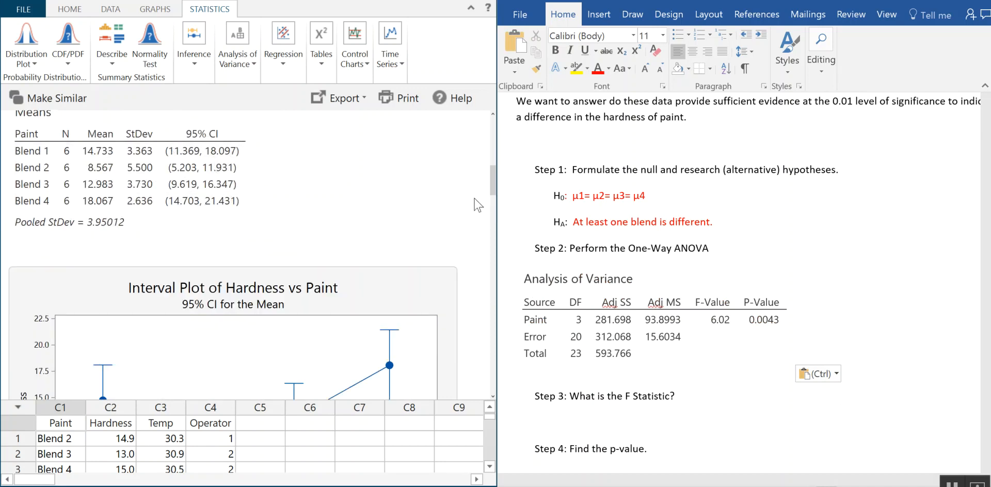
scroll(477, 206, "down", 3)
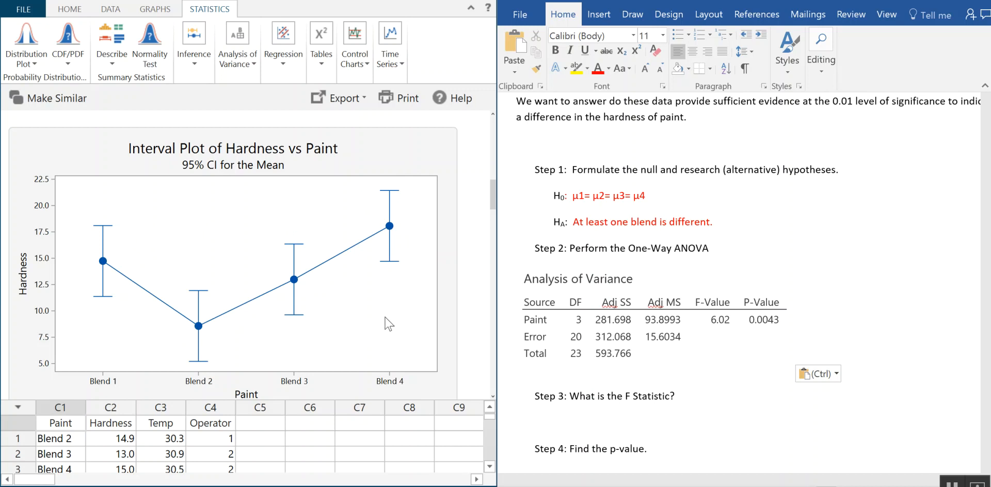
scroll(392, 297, "down", 6)
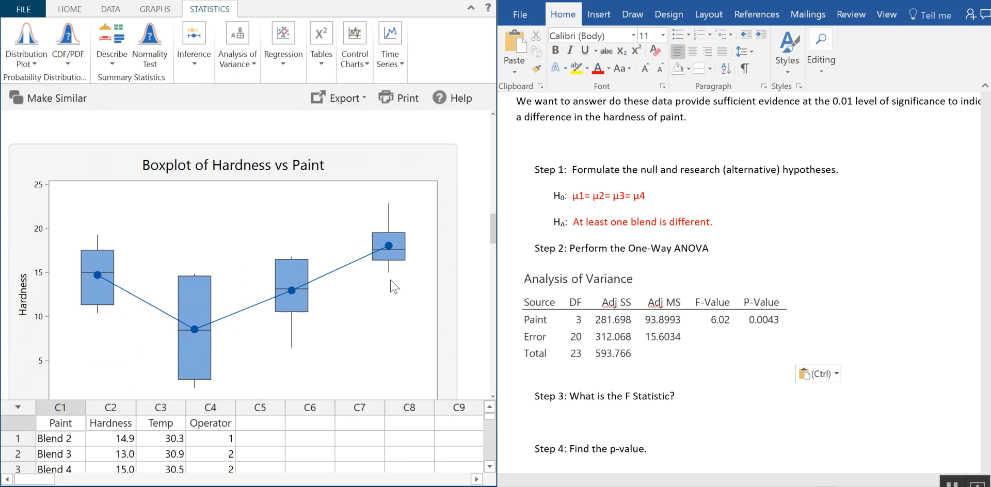
scroll(392, 285, "down", 1)
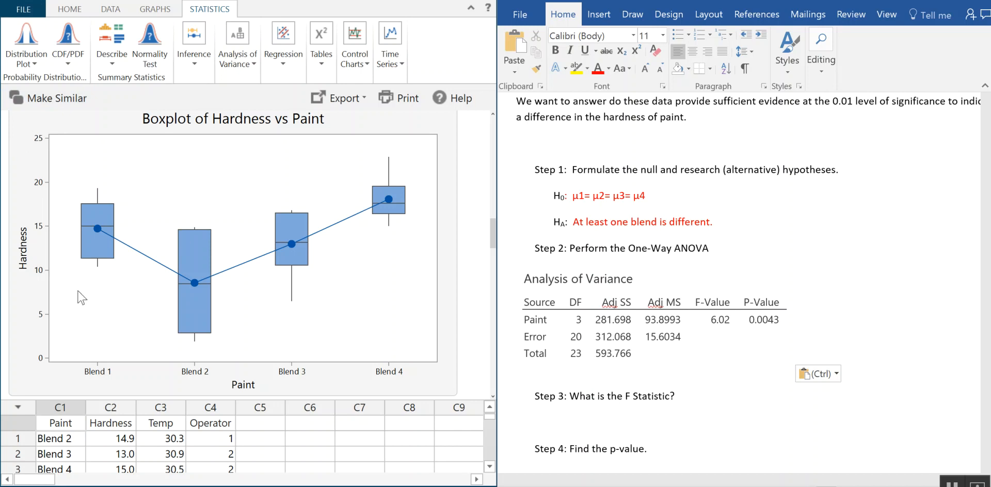
mouse_move(102, 209)
scroll(466, 302, "down", 3)
scroll(466, 302, "down", 6)
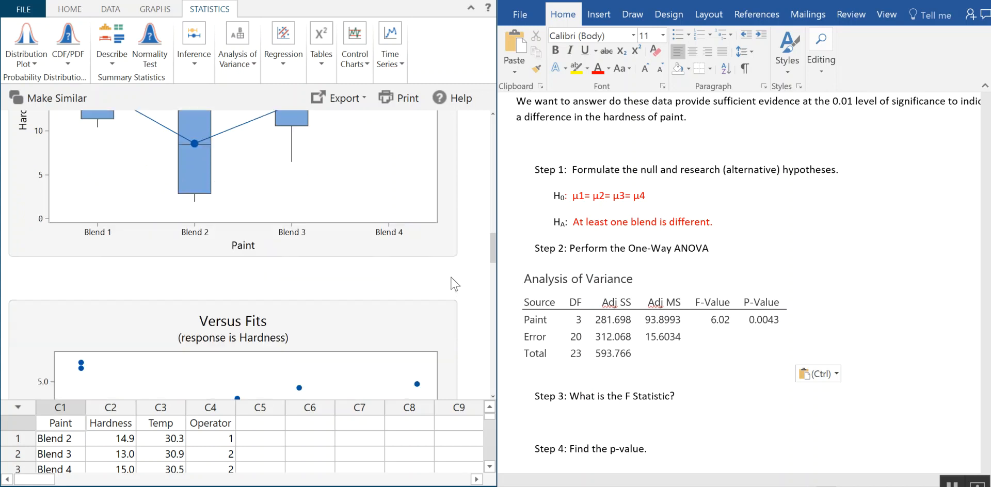
Step: Examine the Hardness residual plots in the Minitab output: versus fits, versus order, normal probability plot and histogram
scroll(452, 268, "down", 9)
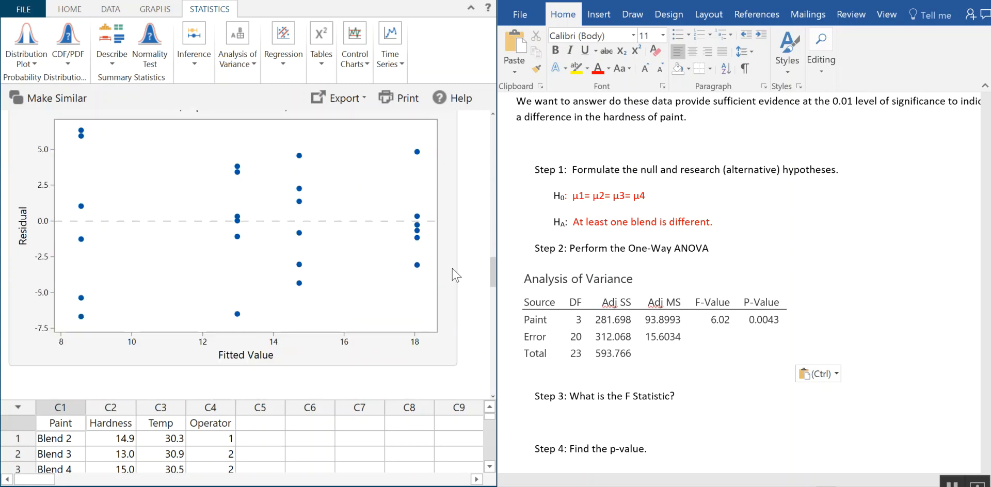
scroll(453, 269, "up", 9)
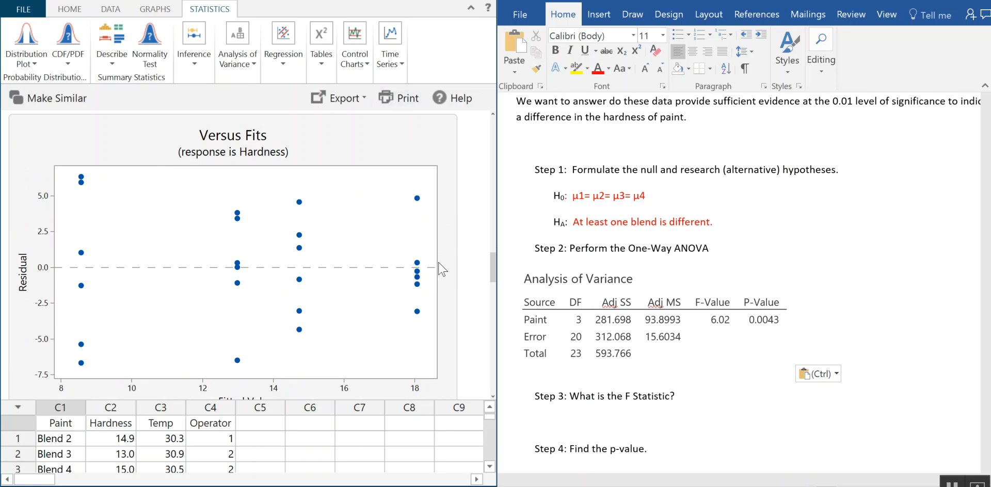
scroll(440, 269, "down", 9)
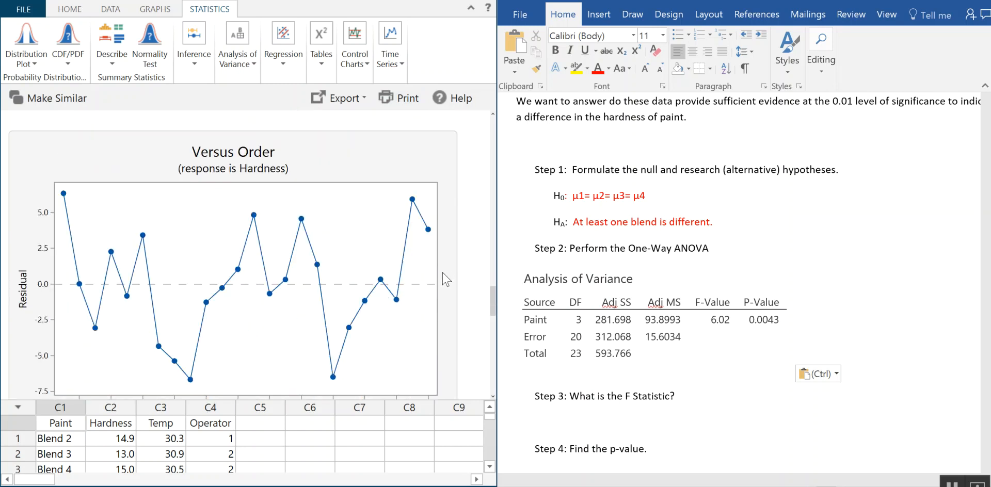
scroll(441, 274, "down", 8)
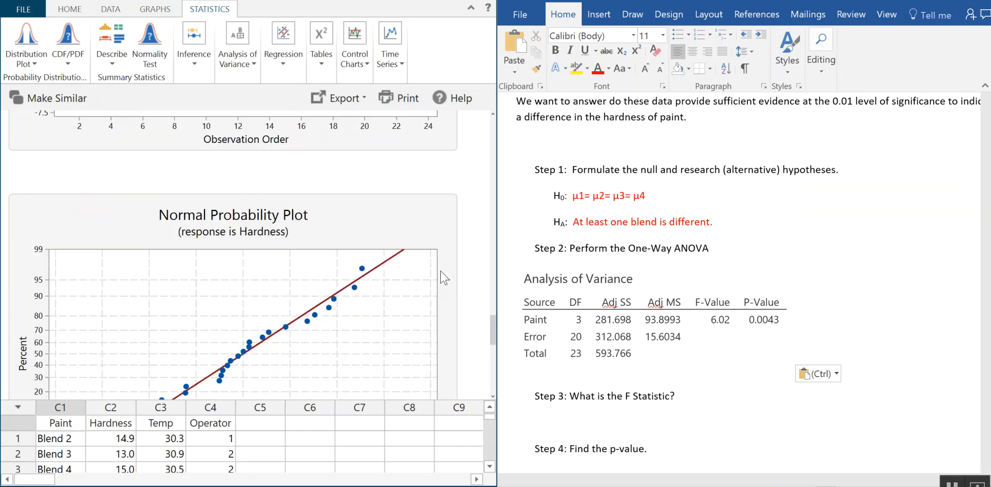
scroll(438, 273, "down", 2)
scroll(438, 273, "down", 2)
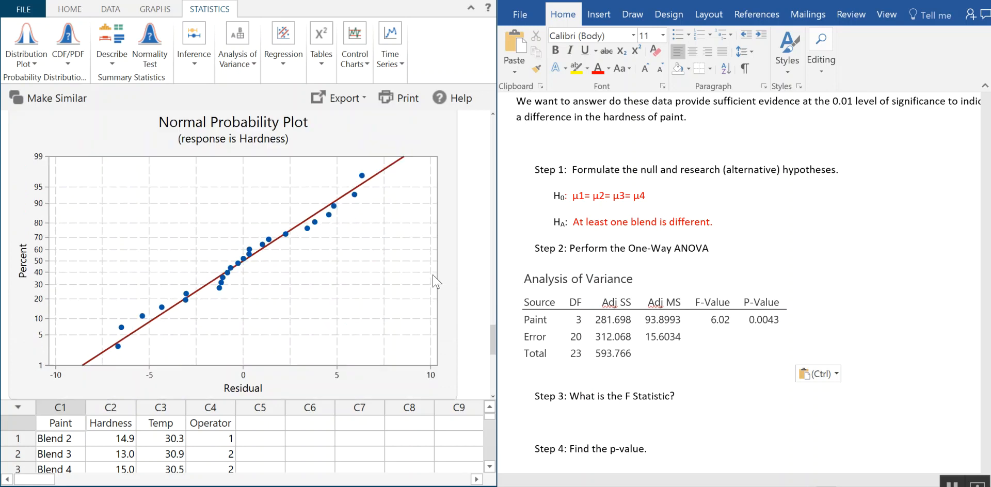
scroll(103, 315, "down", 1)
scroll(183, 271, "up", 1)
scroll(467, 269, "down", 4)
scroll(470, 273, "down", 3)
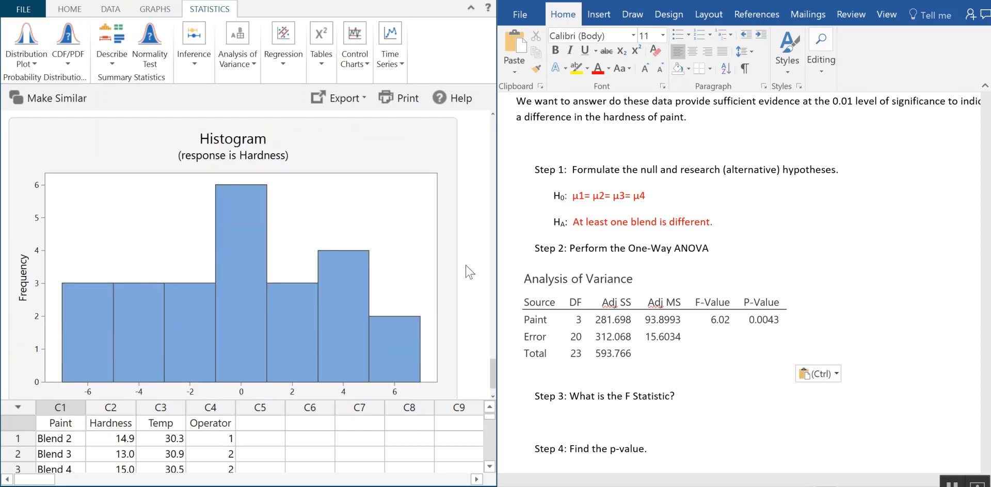
scroll(461, 270, "down", 1)
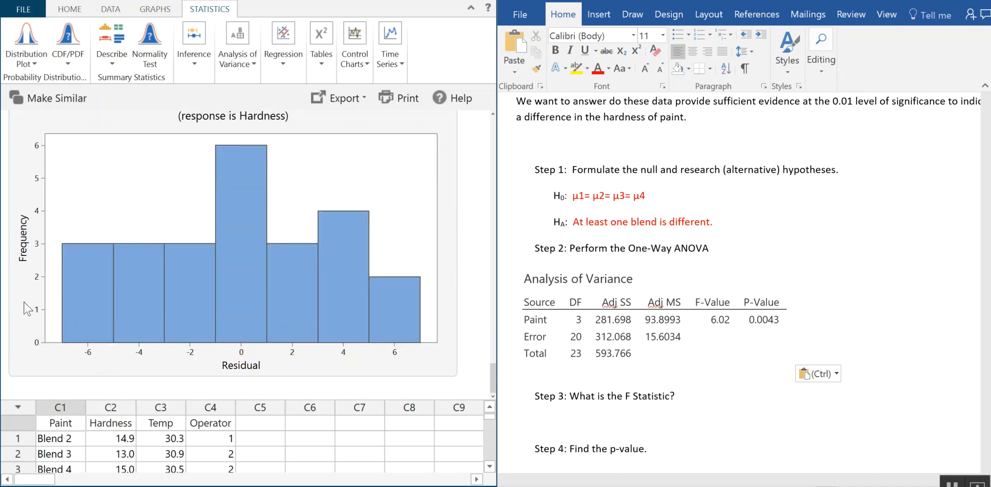
mouse_move(98, 311)
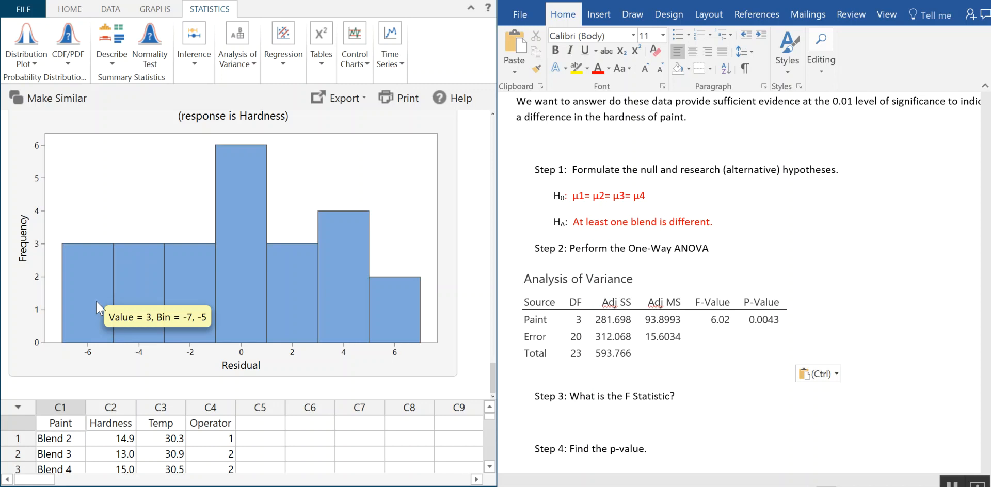
mouse_move(114, 291)
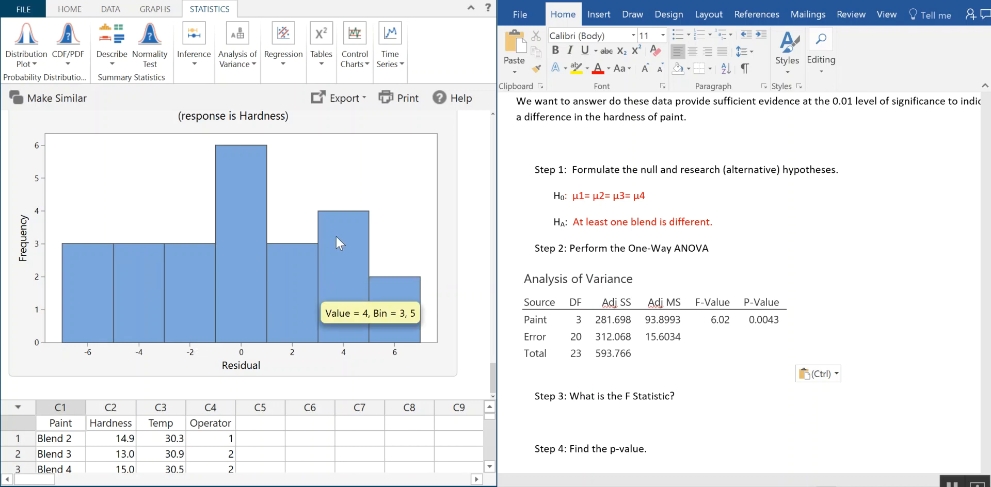
scroll(335, 242, "up", 5)
scroll(335, 237, "down", 1)
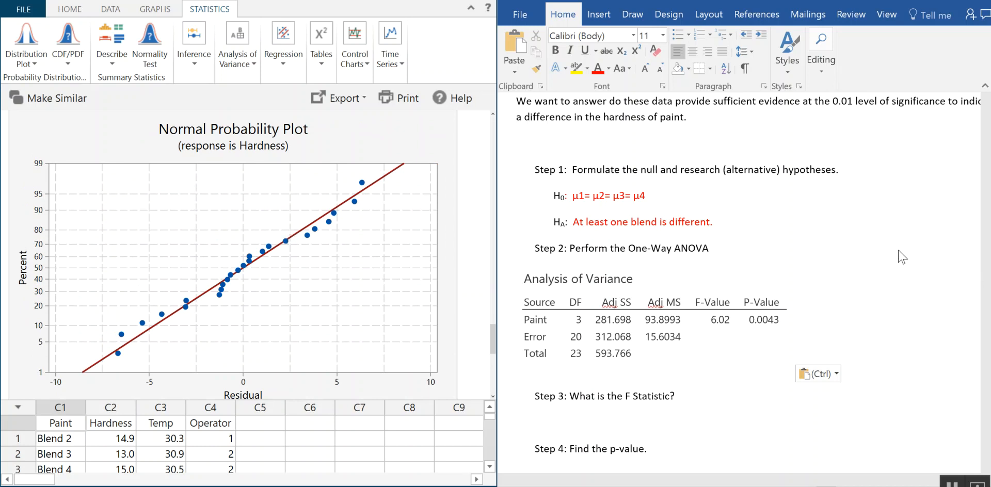
Step: In the Word worksheet, enter 6.02 as the F statistic under Step 3 and 0.0043 as the p-value under Step 4
scroll(681, 261, "down", 3)
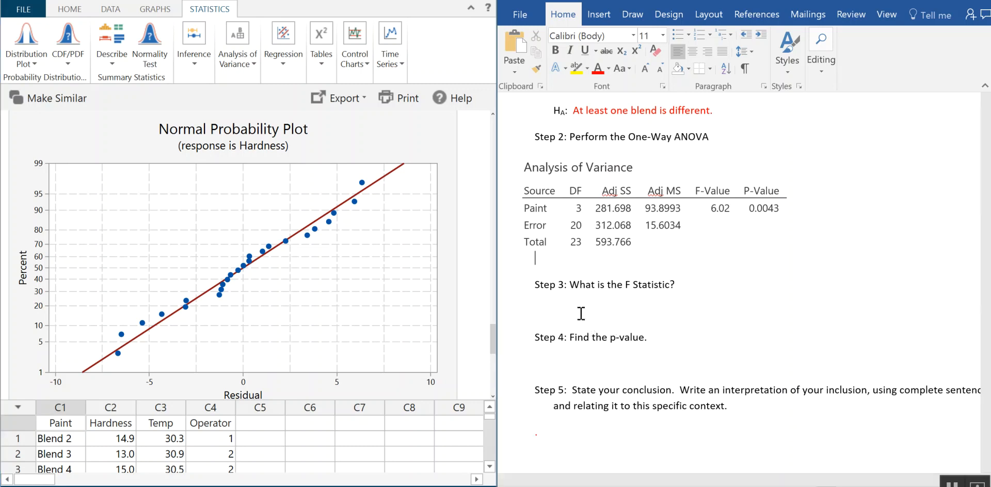
left_click(560, 311)
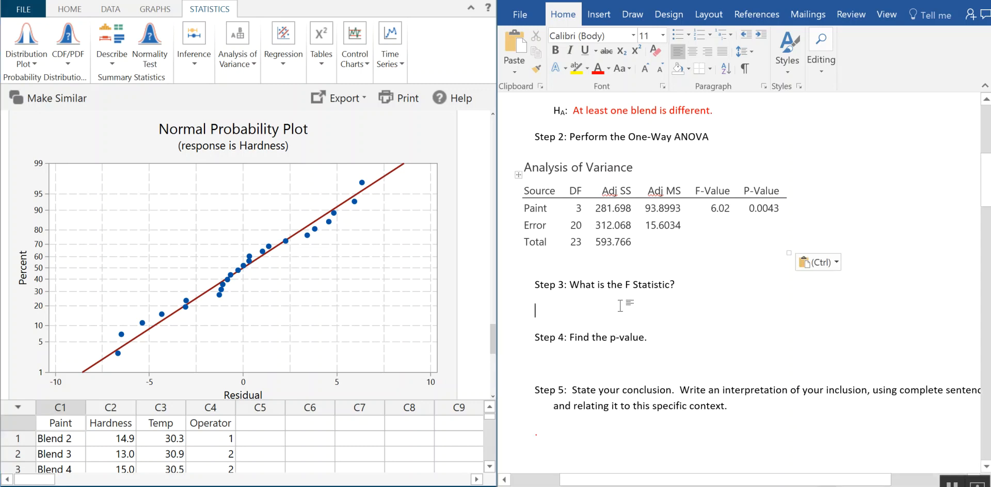
type("6")
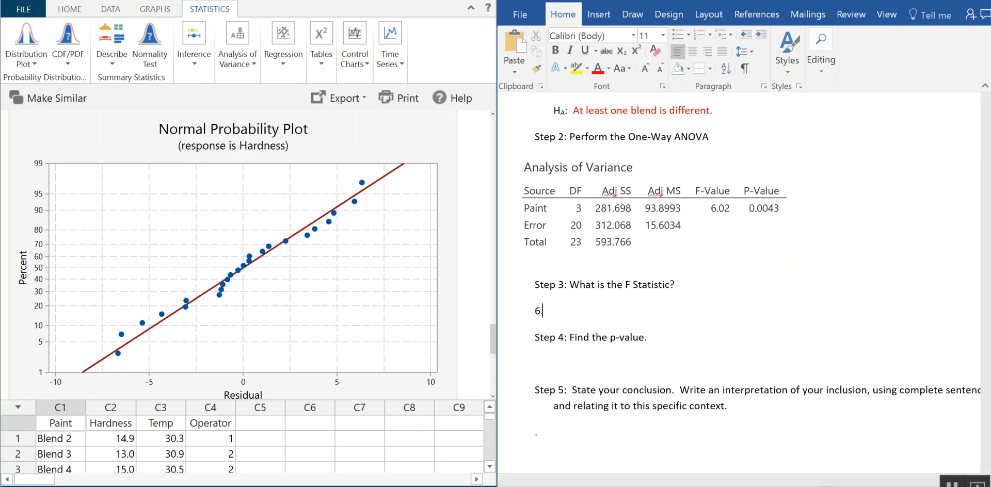
type(".02")
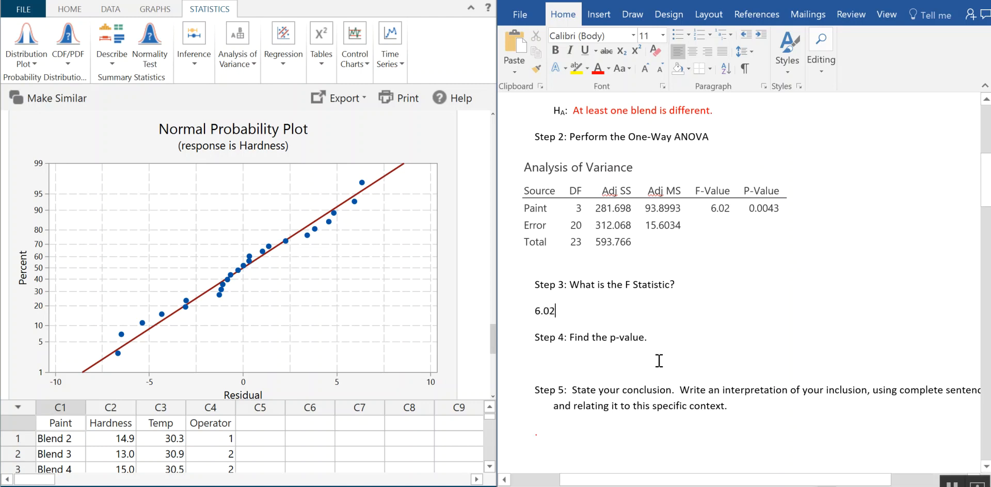
left_click(564, 367)
type("0.0043")
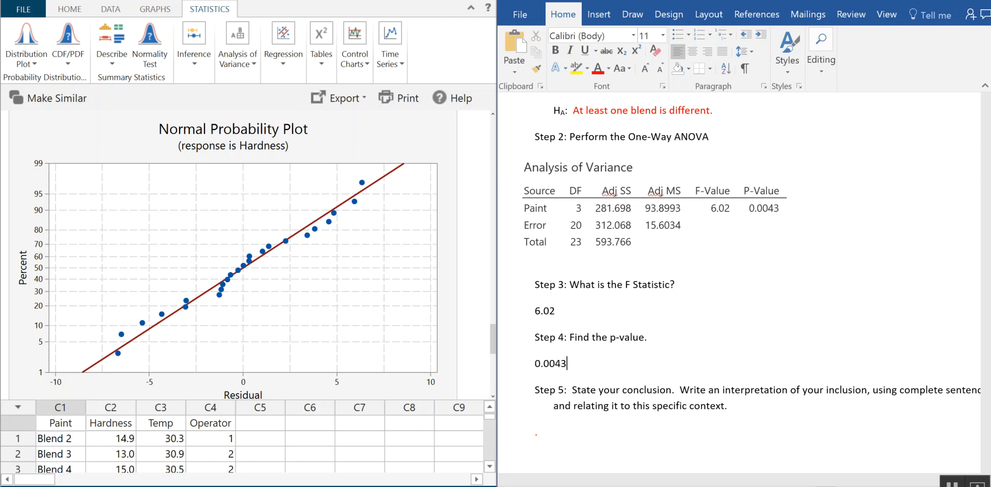
Step: Color the 6.02 and 0.0043 answers under Steps 3 and 4 red
scroll(566, 382, "up", 2)
scroll(566, 353, "down", 1)
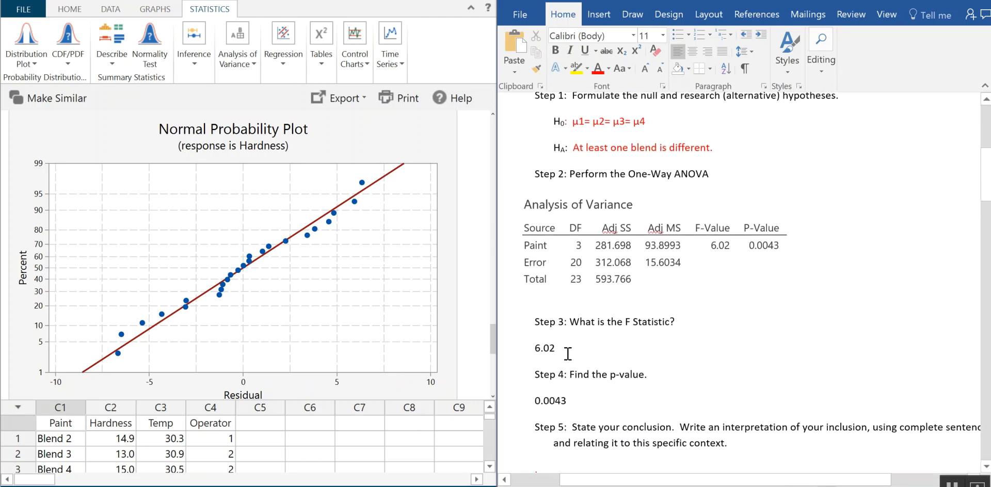
left_click_drag(558, 351, 530, 356)
left_click_drag(572, 402, 535, 401)
left_click(597, 69)
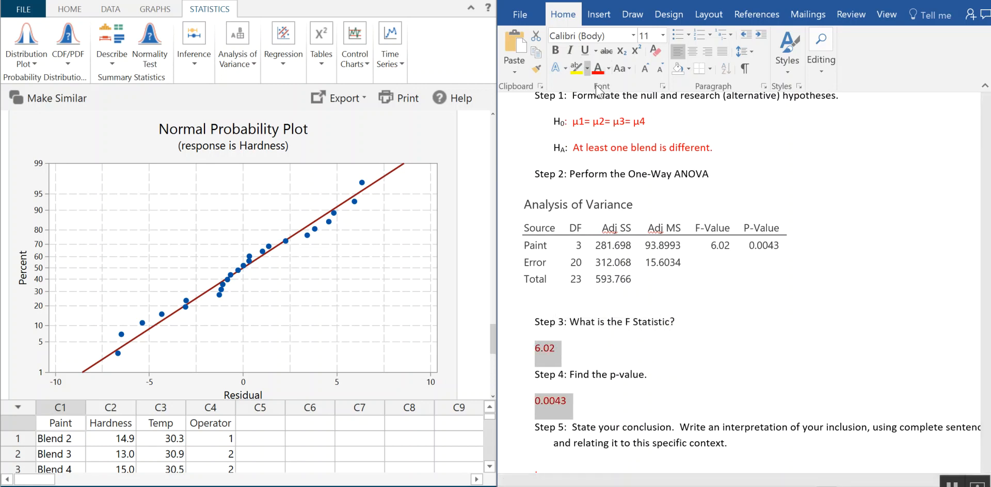
left_click(740, 392)
Step: Write the Step 5 conclusion: "The evidence suggests that the average hardness is different for at least one of the blends, at the 1% level."
scroll(741, 361, "up", 3)
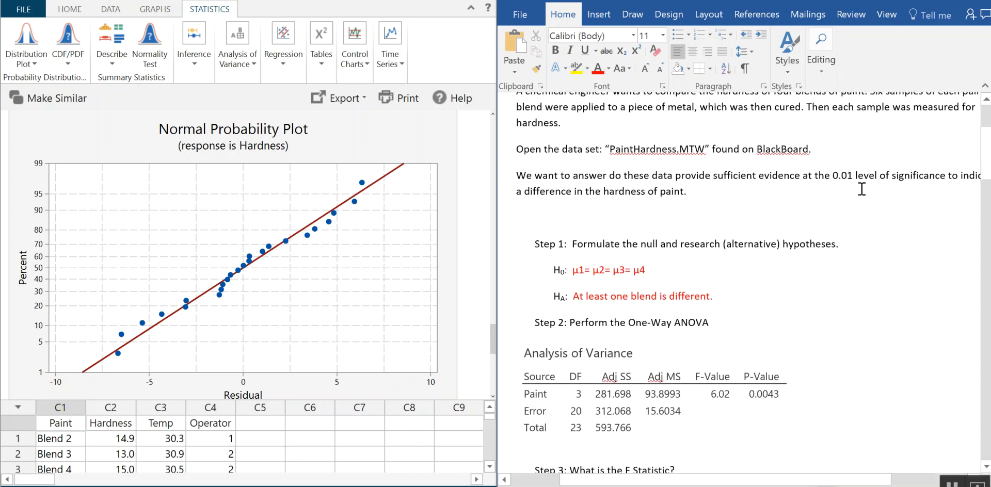
scroll(776, 270, "down", 6)
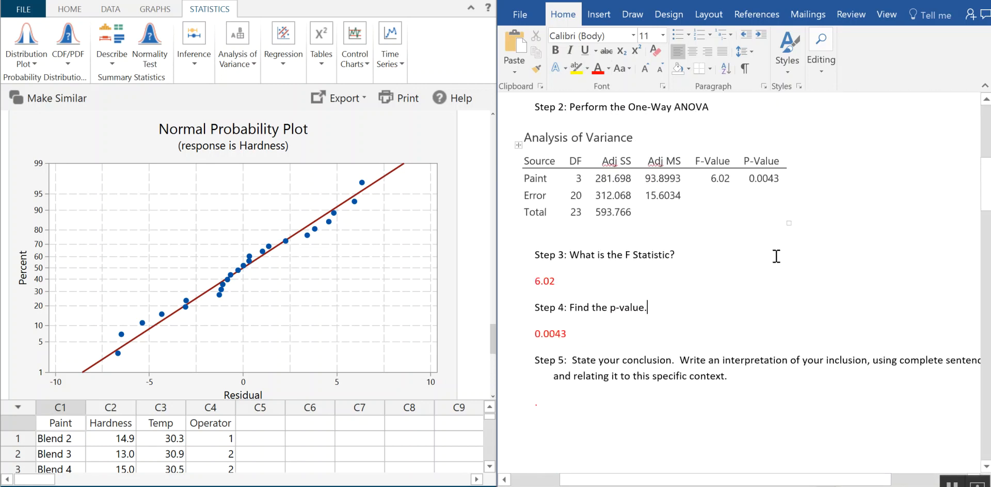
scroll(781, 265, "down", 1)
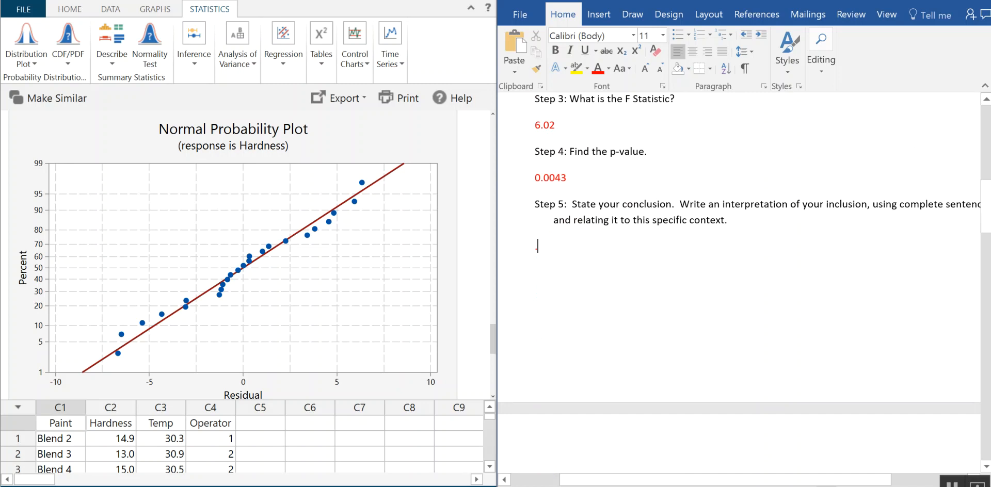
key("BackSpace")
type("T")
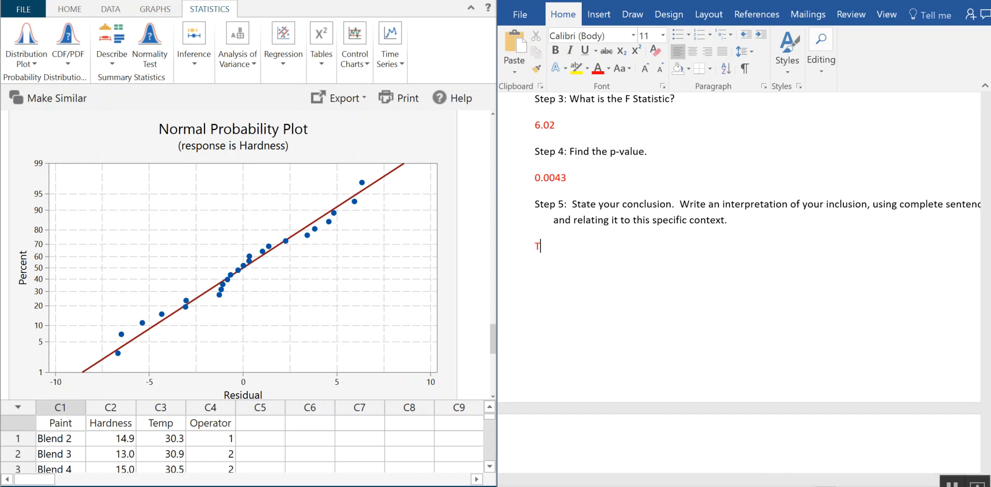
type("he evidence suggests")
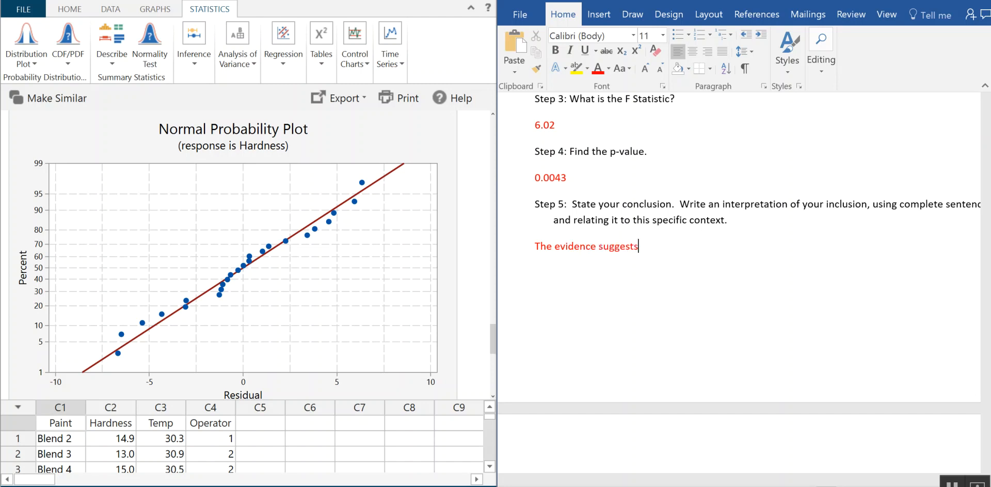
type(" that the average har")
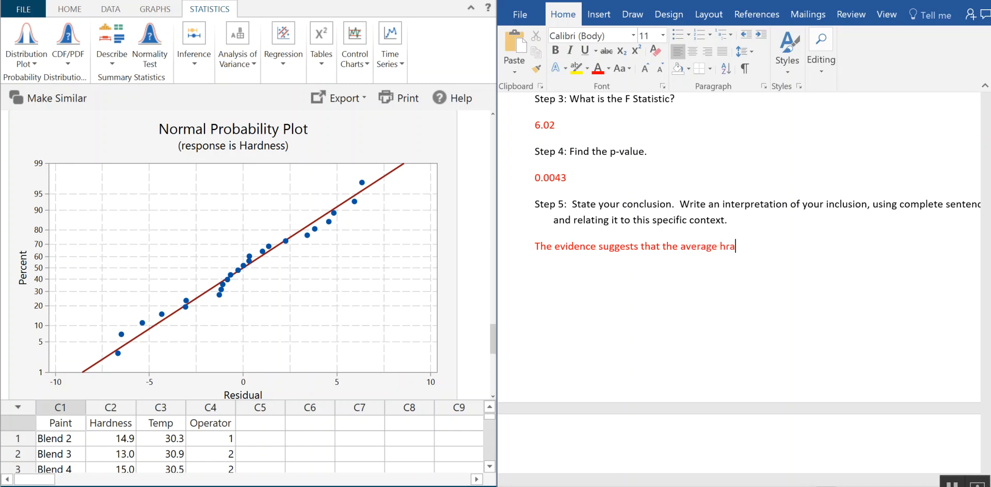
type("dness is different for")
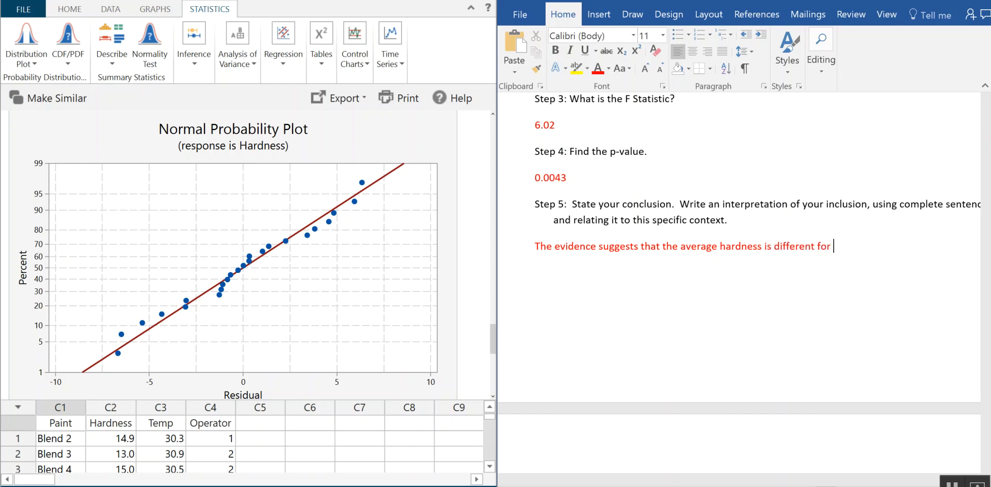
type(" at least one of the blends")
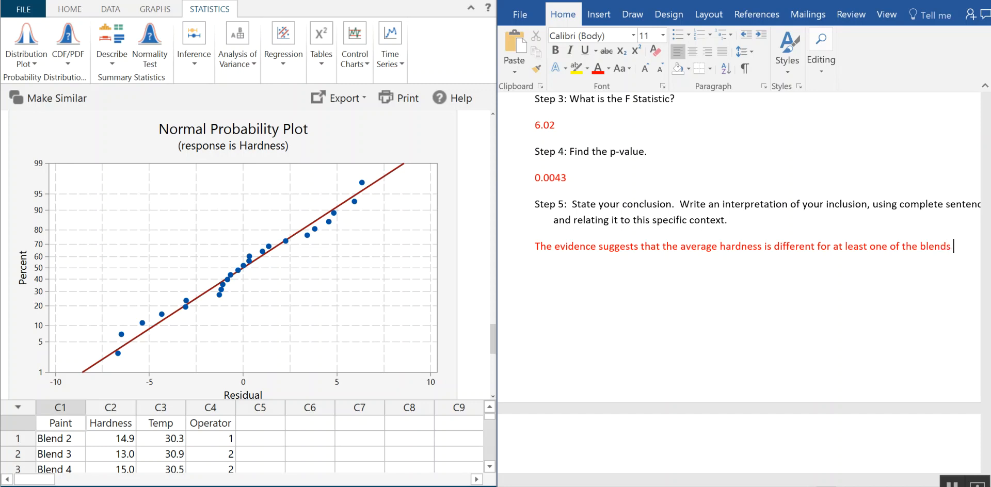
type("he ")
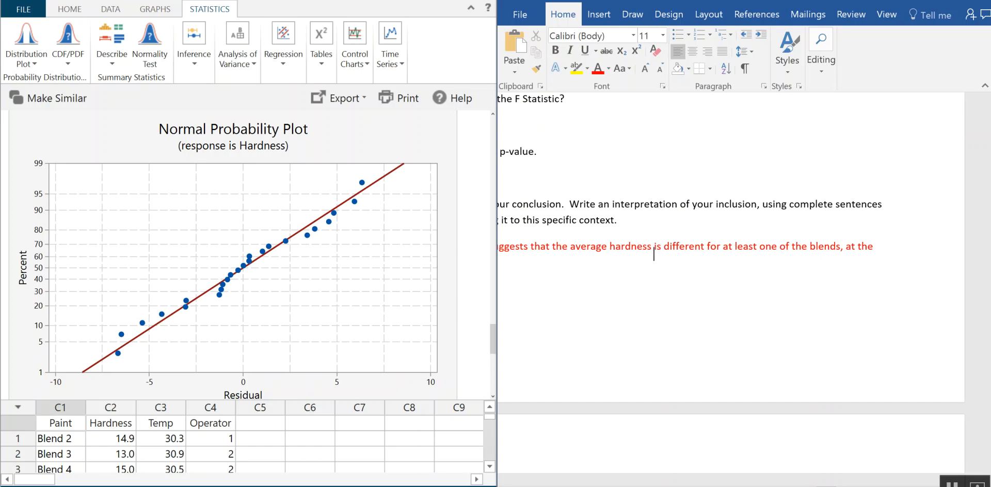
type("1%b")
key("BackSpace")
type("lelv")
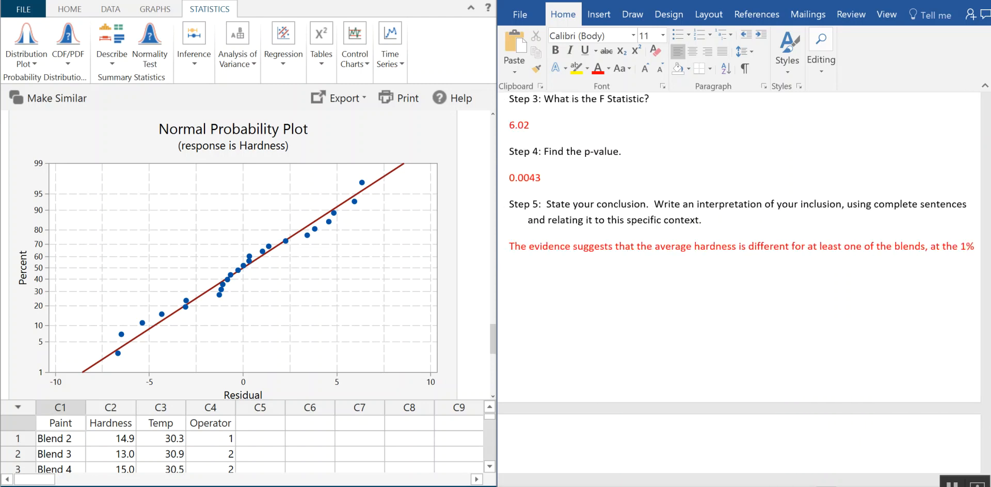
key("BackSpace")
key("BackSpace")
key("BackSpace")
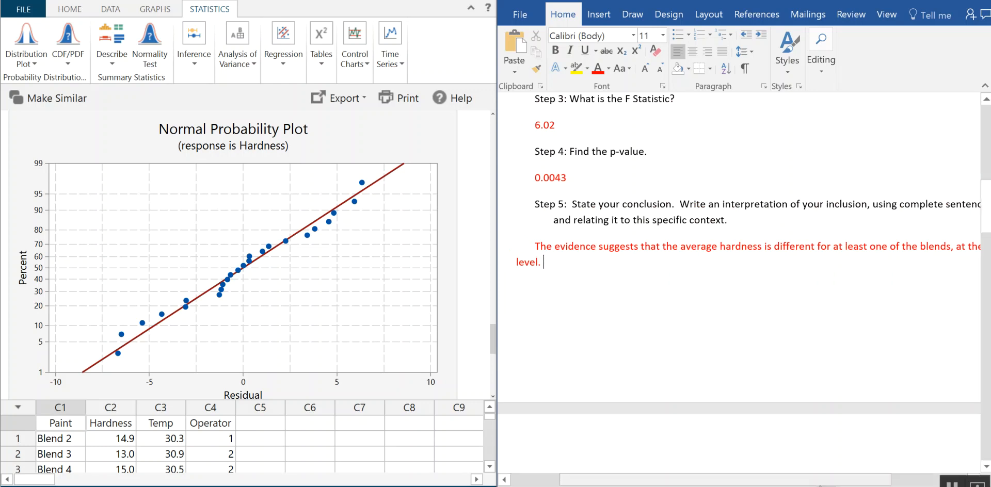
mouse_move(820, 481)
left_mouse_down()
mouse_move(837, 481)
mouse_move(829, 479)
left_mouse_up()
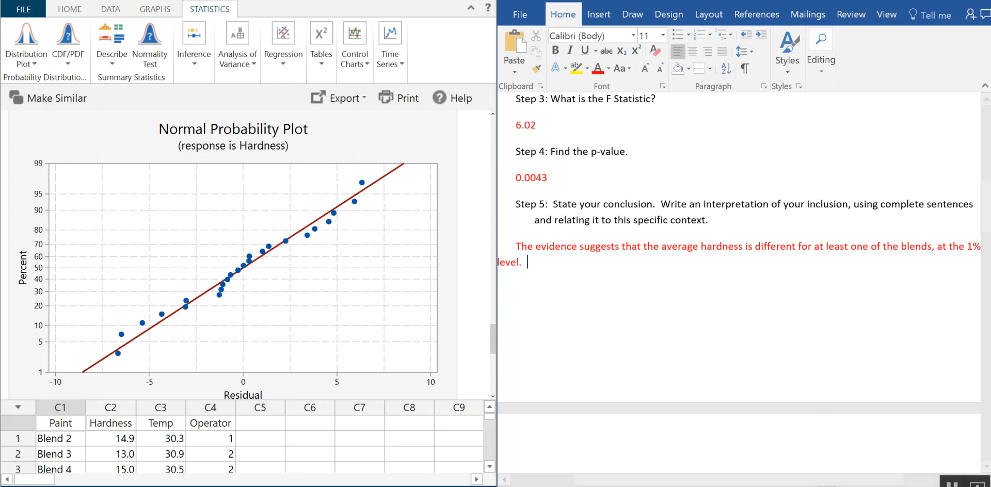
Step: Review the interval plot of Hardness vs Paint in the Minitab output
scroll(230, 284, "up", 10)
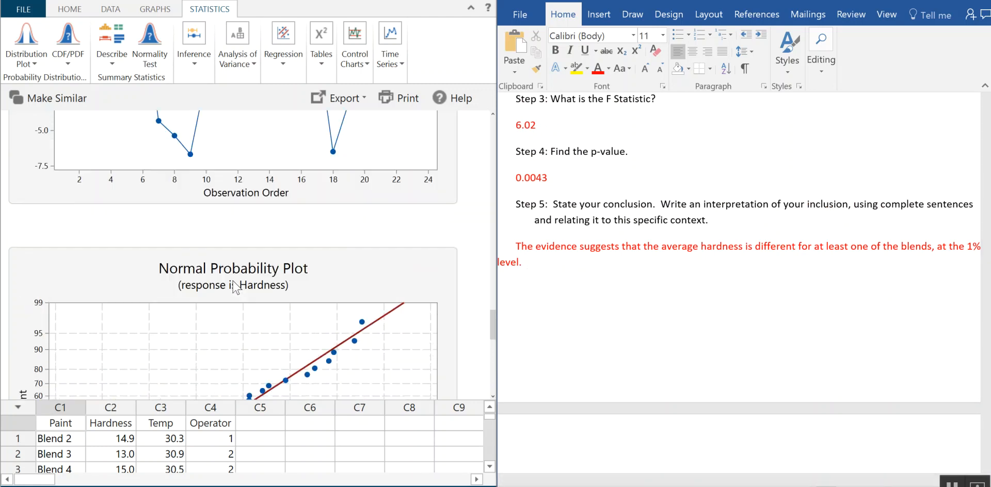
scroll(233, 282, "up", 15)
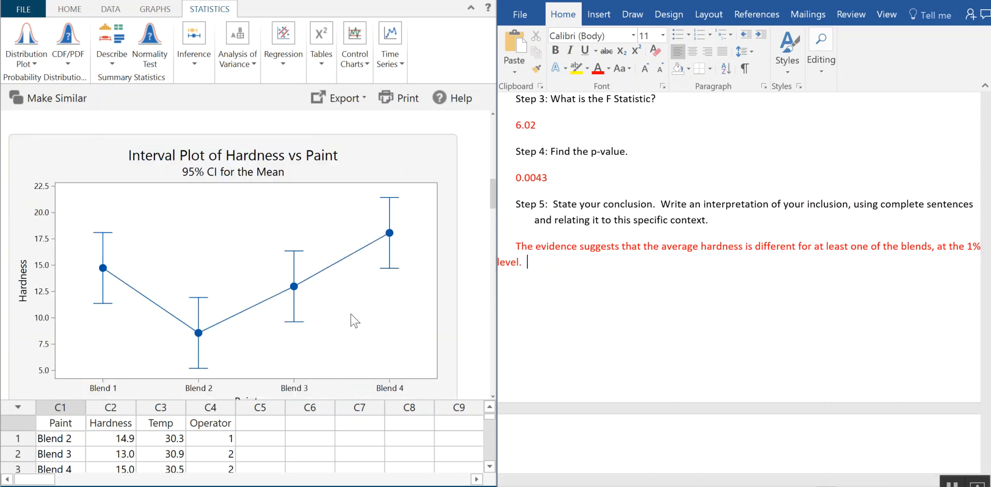
scroll(361, 329, "down", 1)
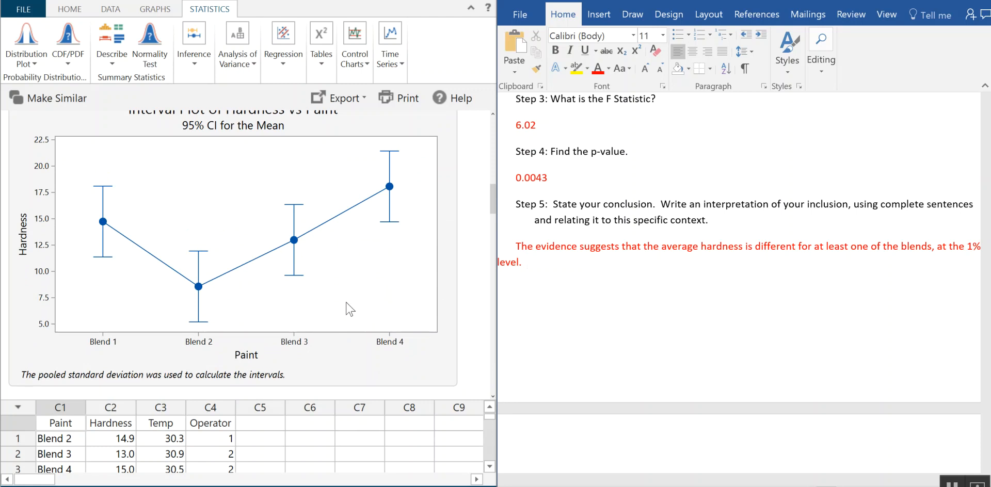
Step: Indent the second line of the Step 5 conclusion in Word so it lines up with the first
left_click(500, 262)
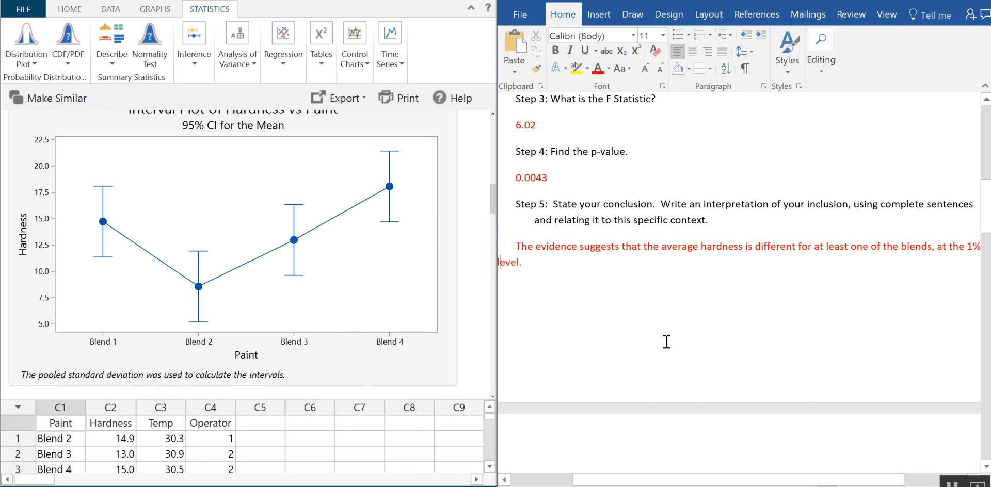
key("Left")
key("Tab")
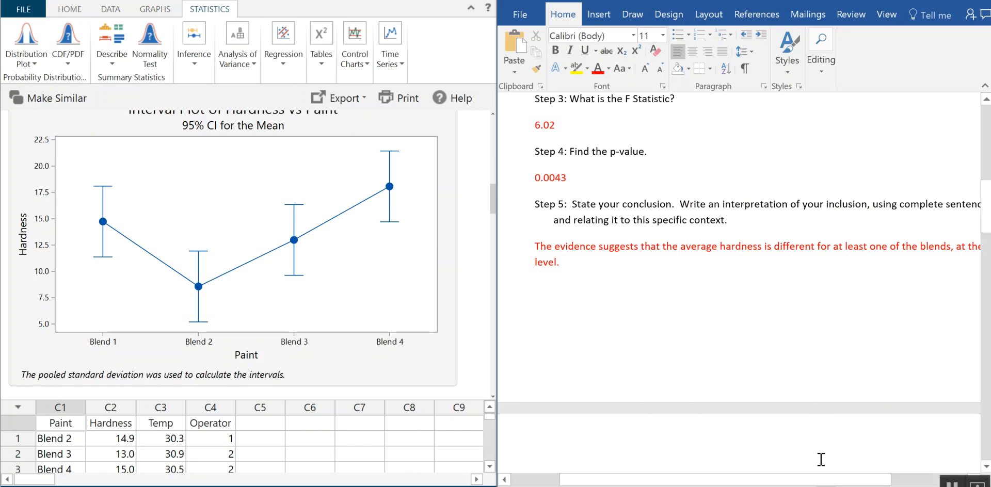
left_click_drag(840, 480, 872, 482)
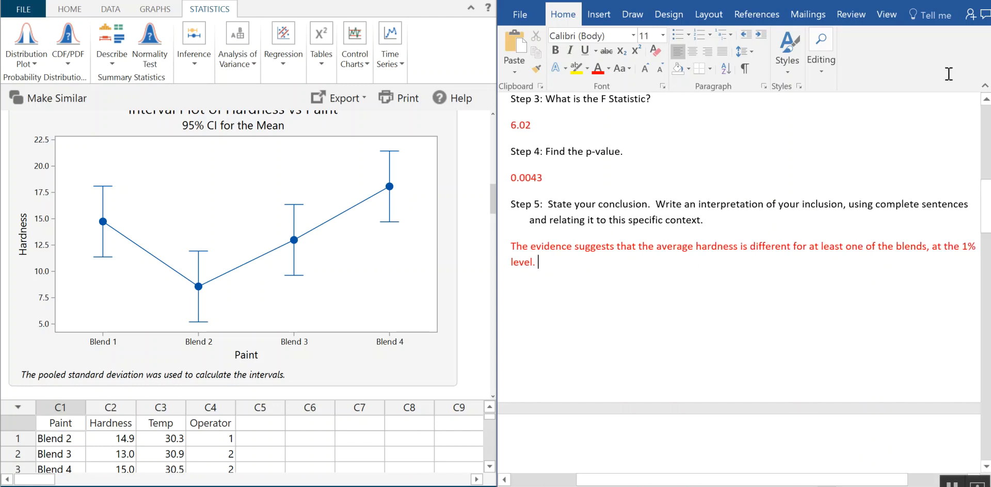
Step: Run a One-Way ANOVA in Minitab with Hardness as response, Paint as factor and Tukey (family error rate) comparisons
left_click(251, 67)
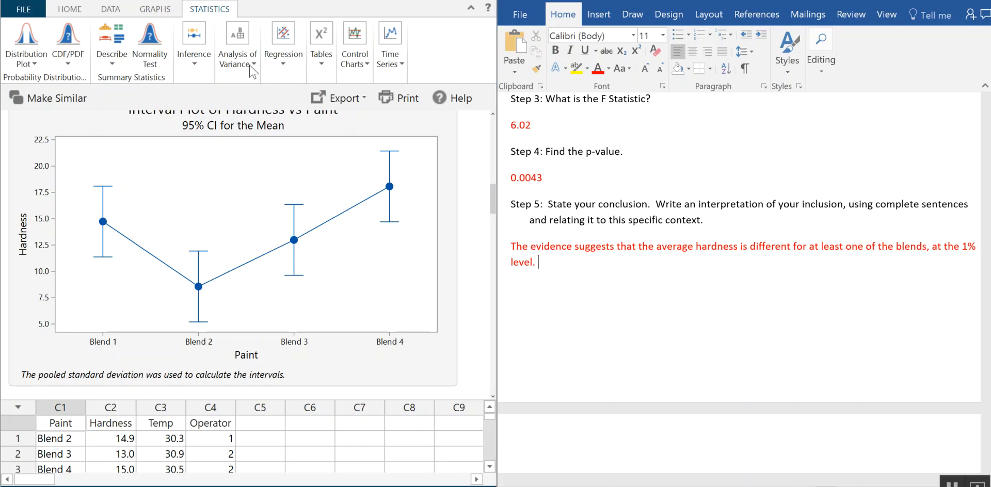
left_click(207, 111)
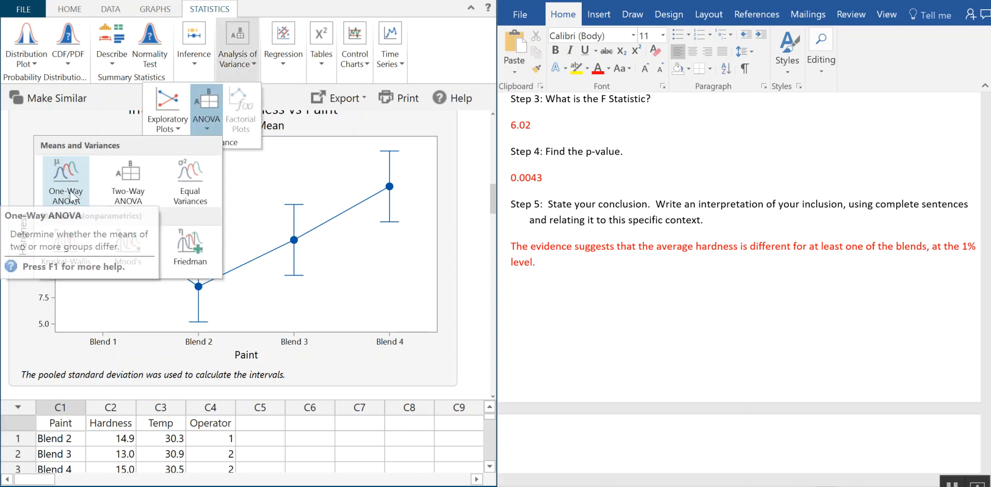
left_click(72, 197)
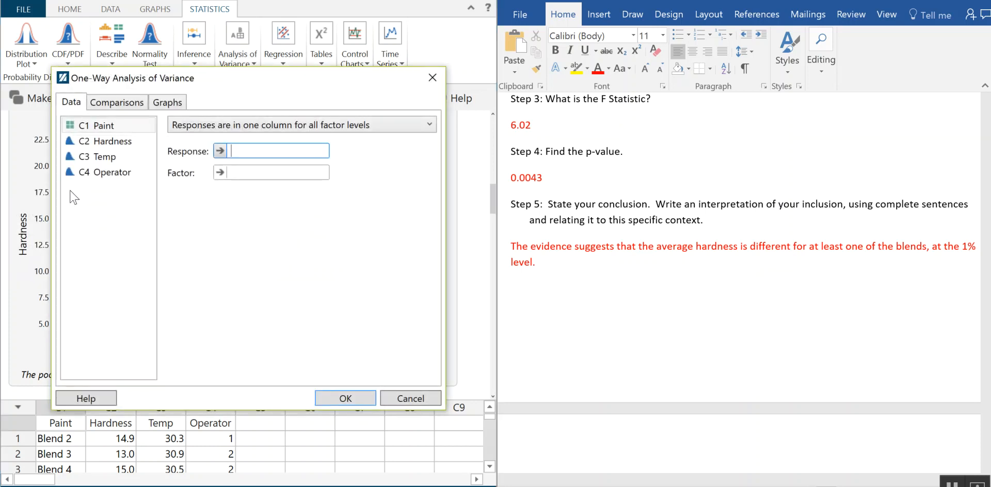
double_click(113, 147)
double_click(117, 127)
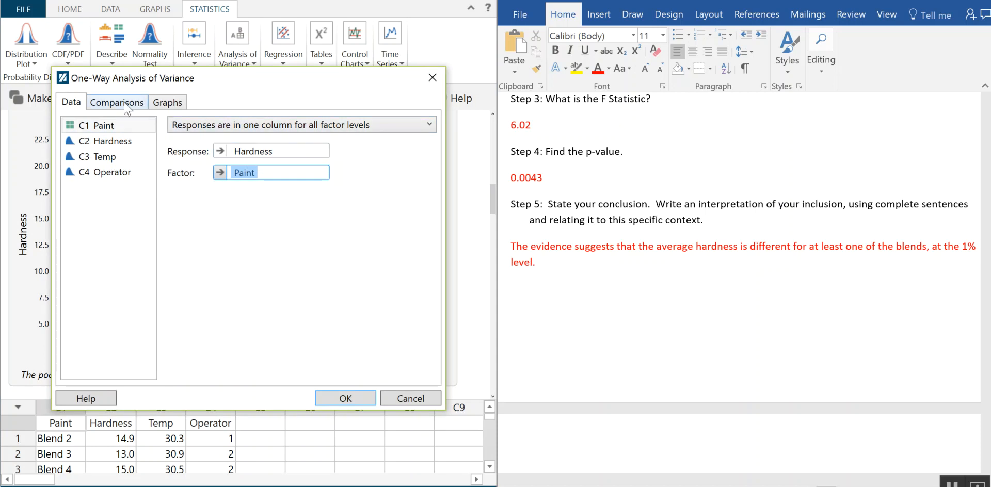
left_click(117, 102)
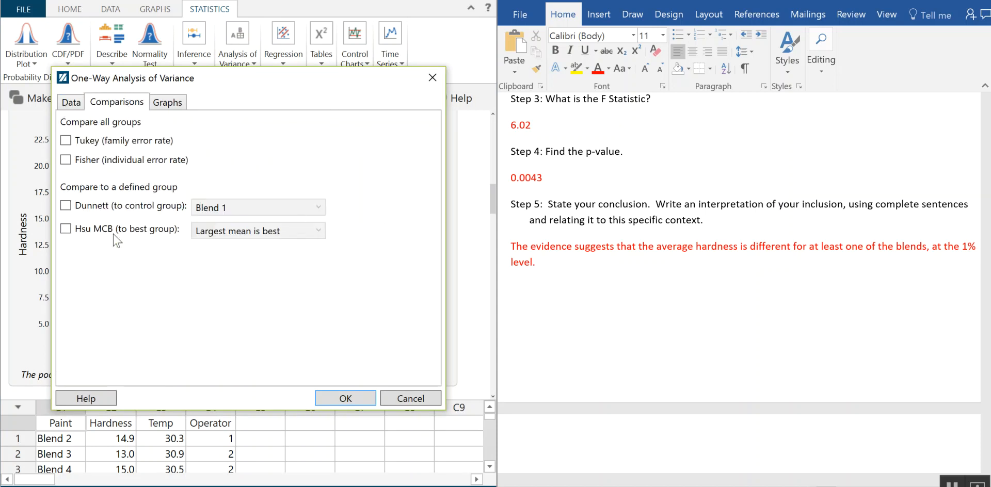
left_click(66, 140)
left_click(359, 394)
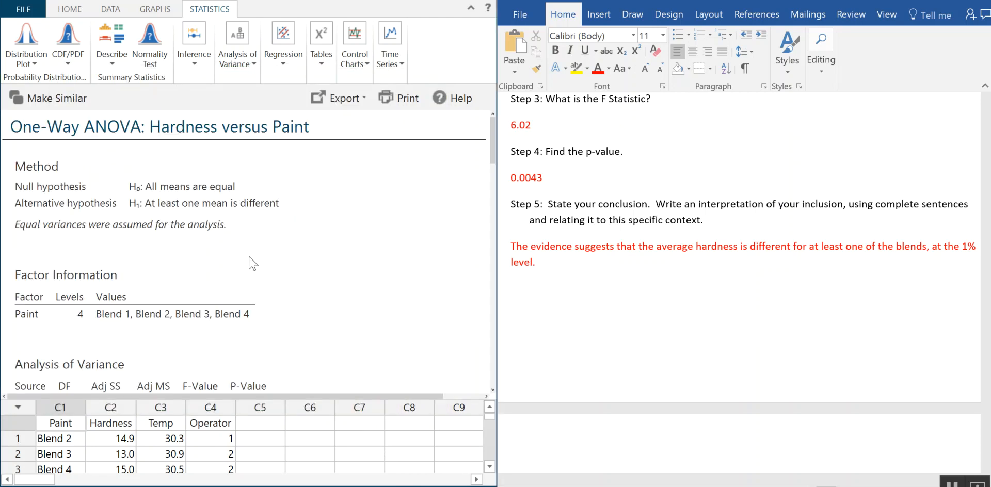
Step: Copy the Tukey grouping information table from the Minitab output into Word below the Step 5 conclusion
scroll(335, 271, "down", 5)
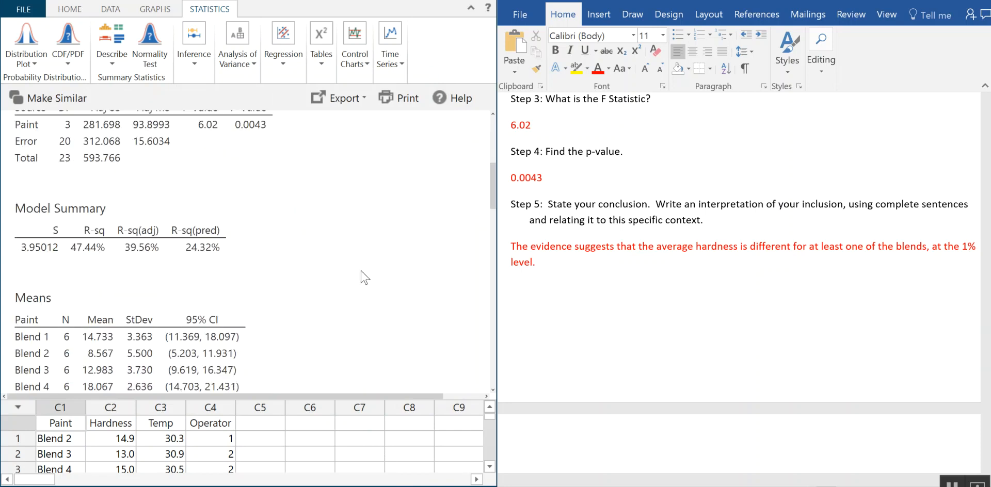
scroll(365, 278, "down", 5)
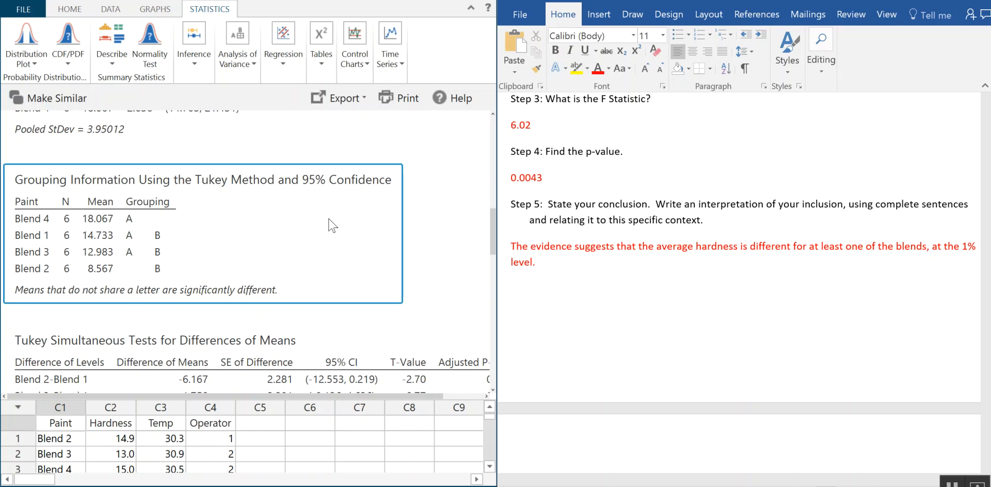
left_click(592, 285)
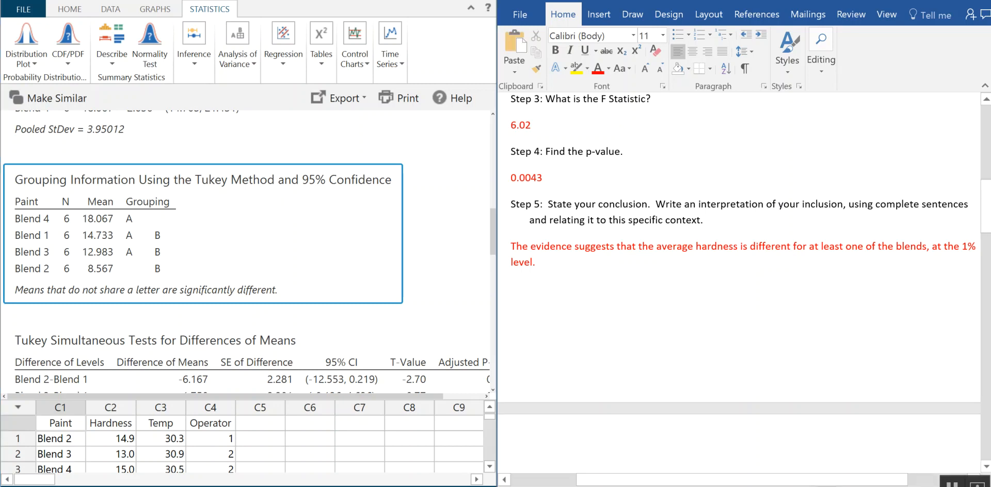
type("Grouping Information Using the Tukey Method and 95% Confidence Paint\tN\tMean\tGrouping Blend 4\t6\t18.067\tA Blend 1\t6\t14.733\tA\tB Blend 3\t6\t12.983\tA\tB Blend 2\t6\t8.567\t\tB Means that do not share a letter are significantly different.")
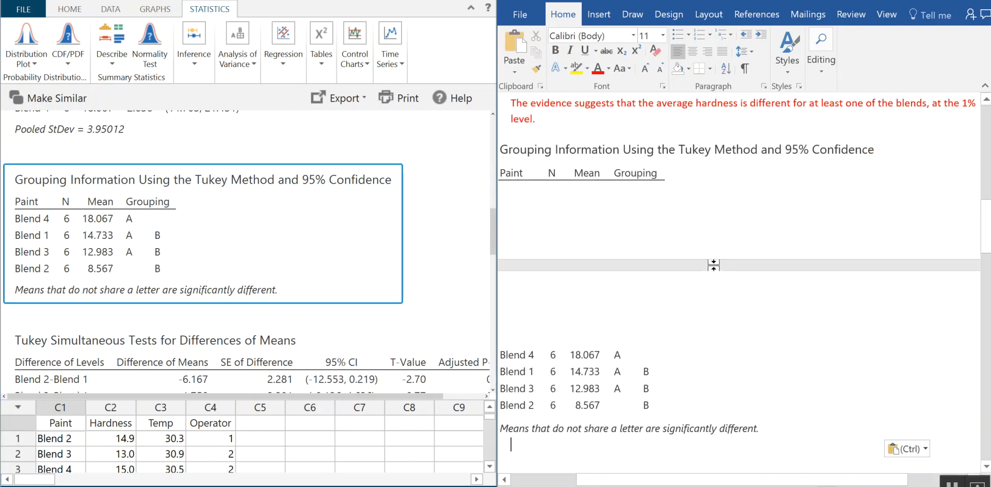
Step: Add a blank line so the whole Tukey grouping table sits together on the next page of the worksheet
scroll(639, 259, "down", 3)
scroll(722, 314, "up", 3)
key("Return")
scroll(631, 149, "down", 7)
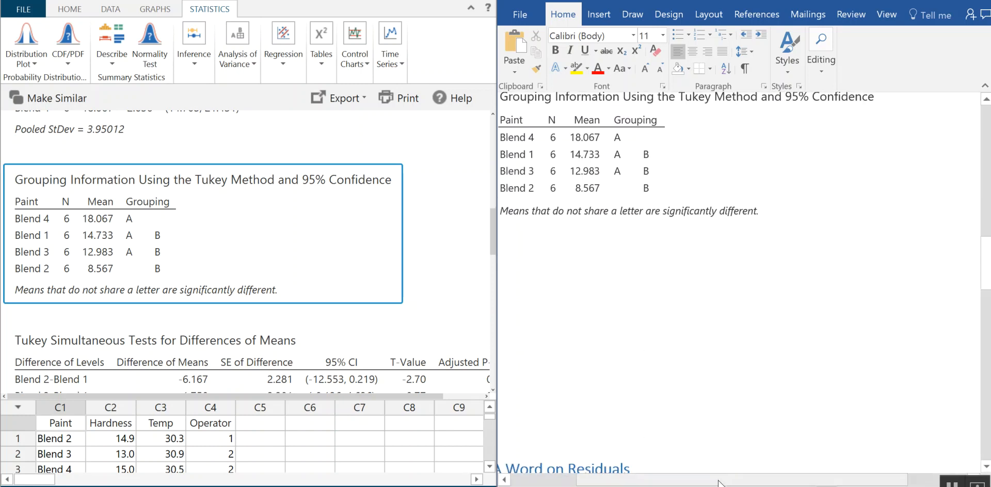
left_click_drag(721, 480, 699, 481)
scroll(766, 395, "up", 2)
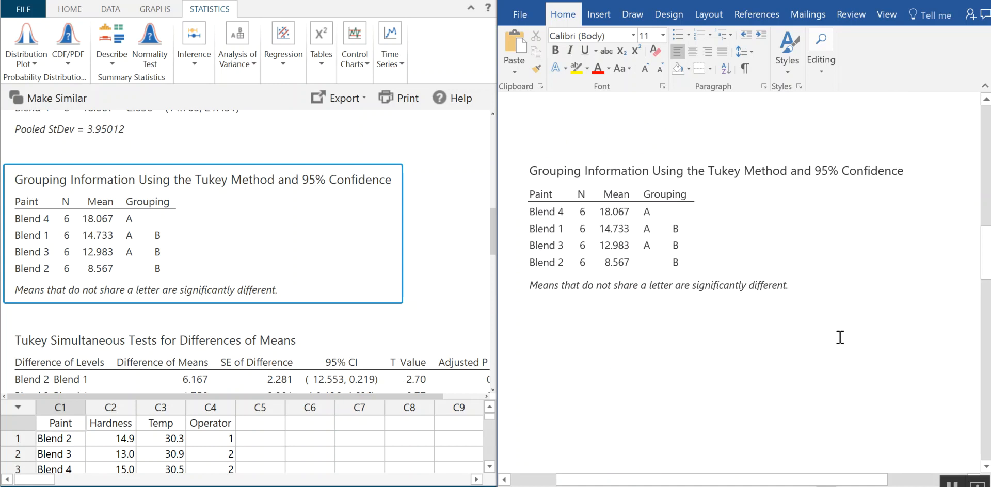
scroll(813, 342, "up", 1)
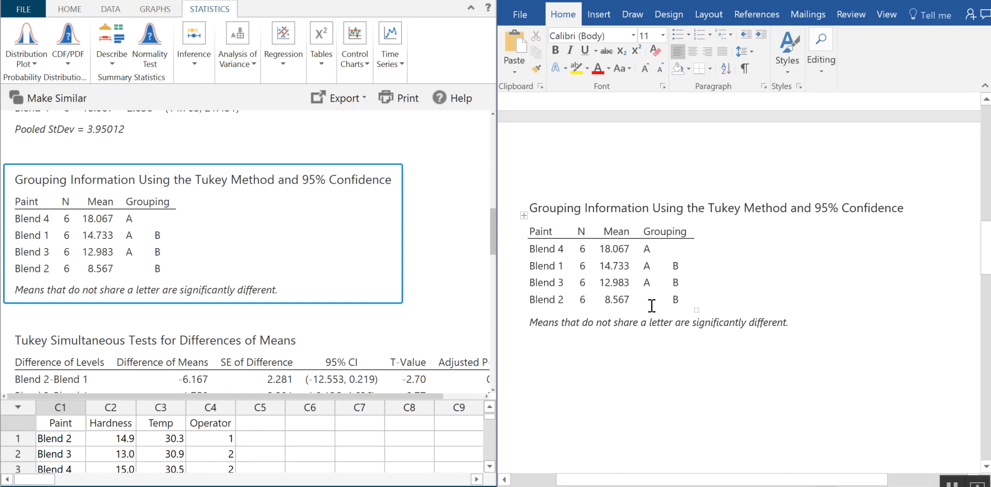
scroll(857, 295, "down", 2)
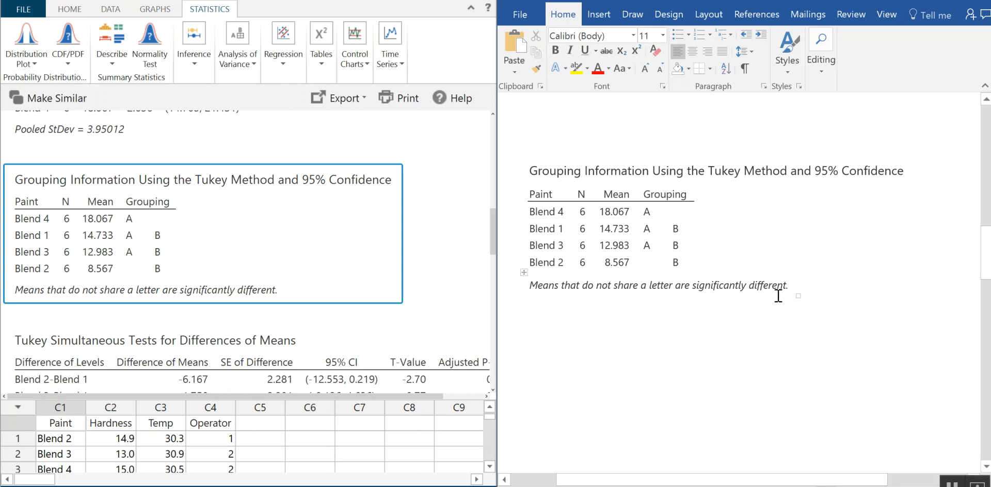
Step: Append to the Step 5 conclusion: "Additionally, we note that Blend 4 is significantly harder than other blends."
scroll(846, 281, "up", 10)
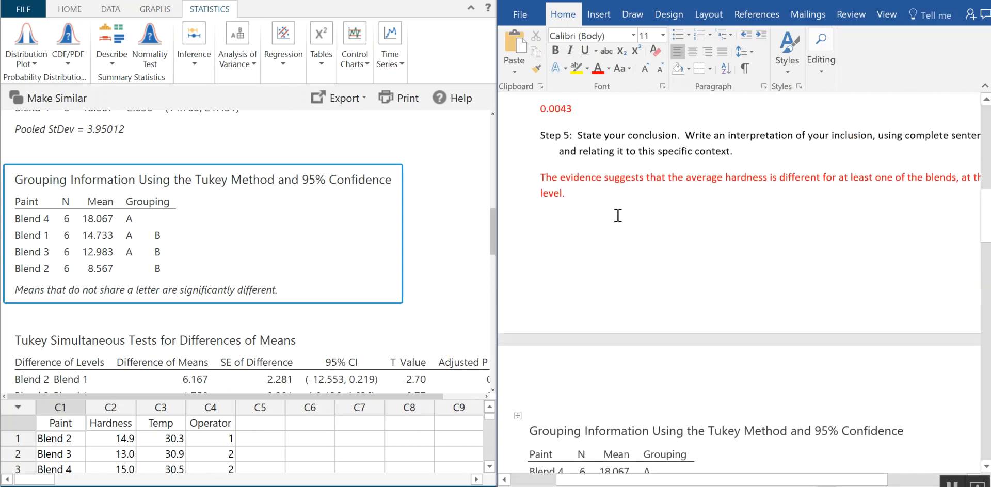
left_click(609, 195)
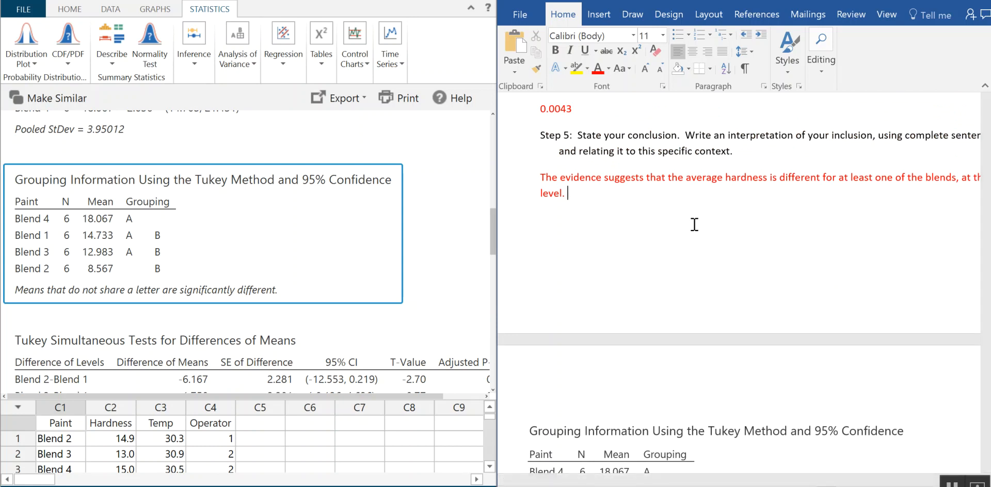
scroll(695, 225, "down", 3)
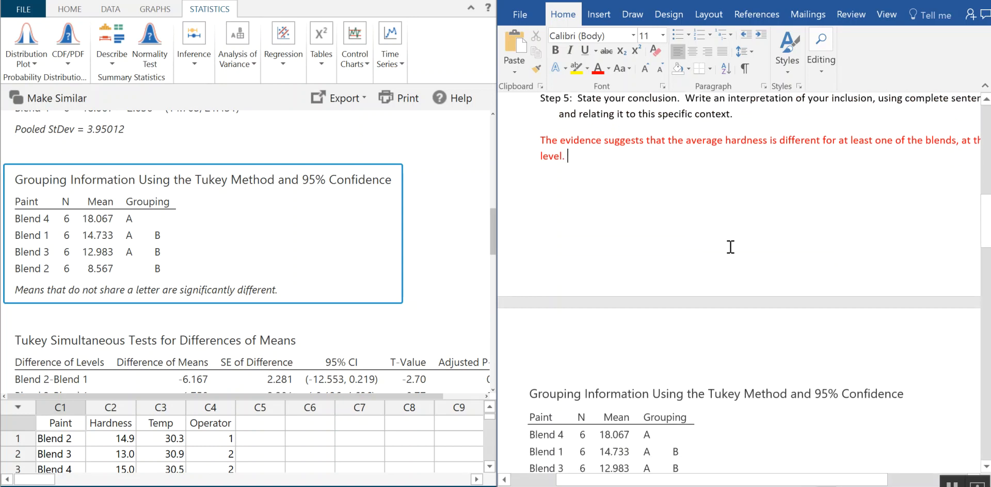
scroll(731, 240, "up", 4)
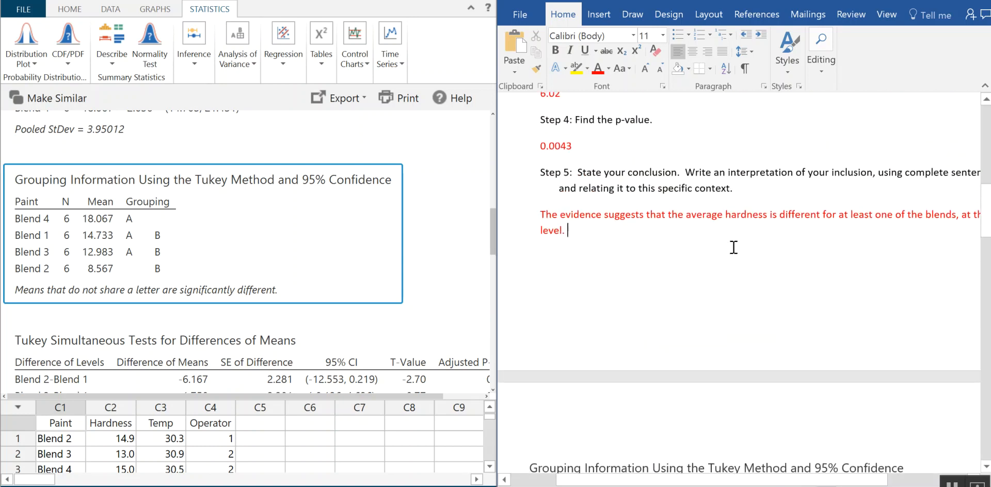
type("Addi")
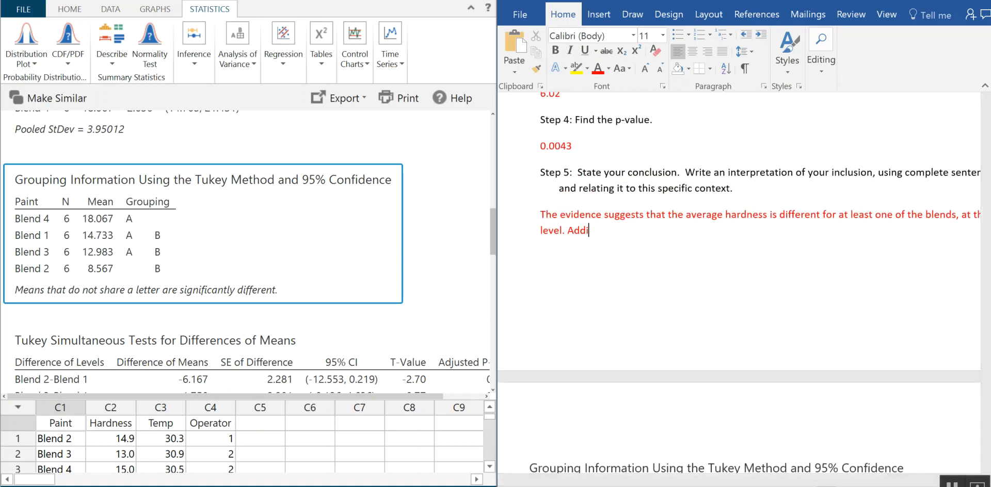
type("tionally, we not")
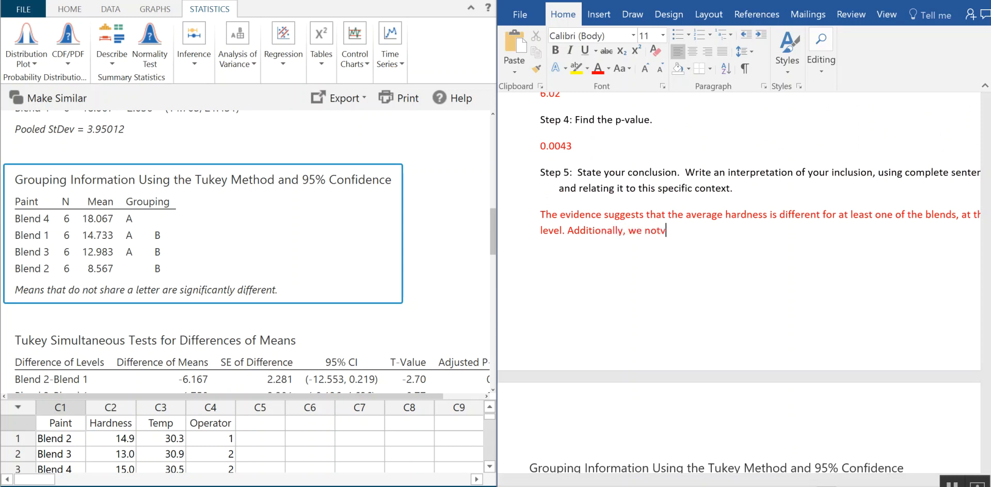
type("e that Blend 4 is significantly")
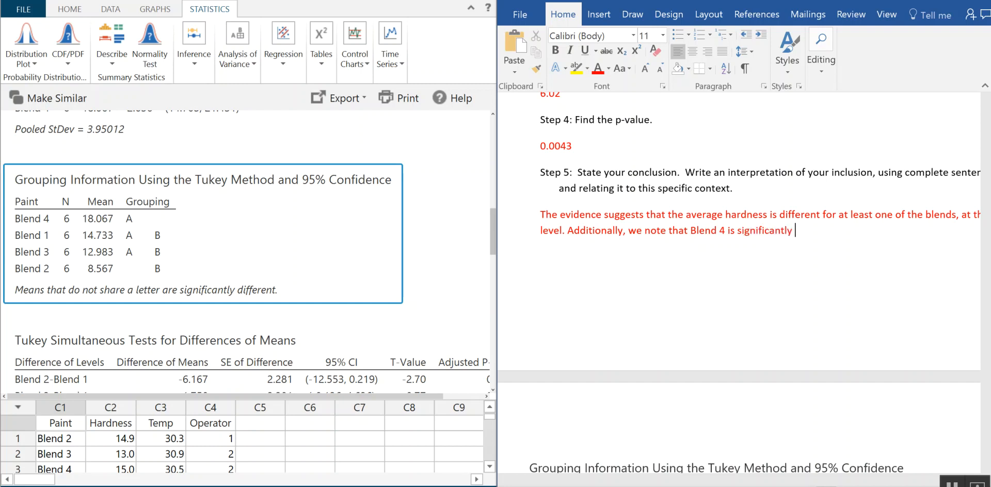
type("harder than")
key("BackSpace")
type("other blends.")
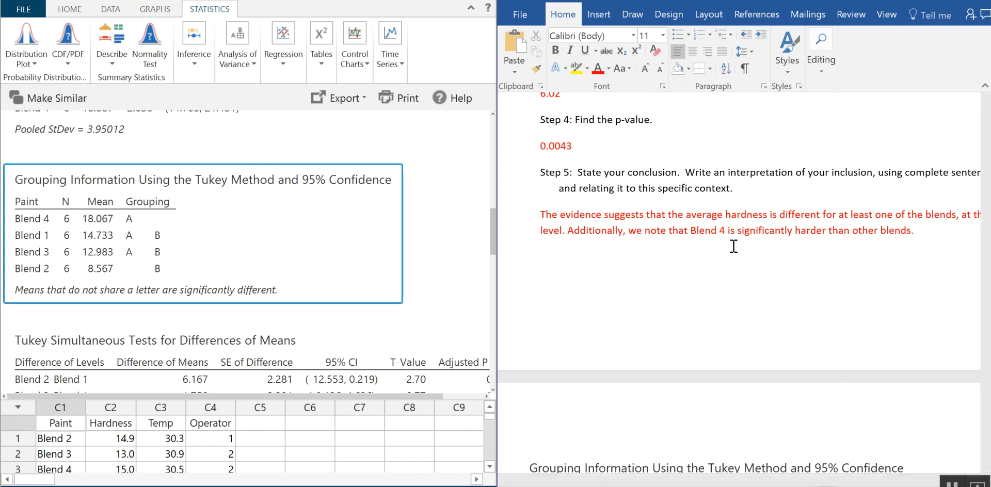
Step: Review the rest of the worksheet, including the residuals notes and the Food Packaging Time exercise, and return to its beginning
scroll(733, 247, "down", 15)
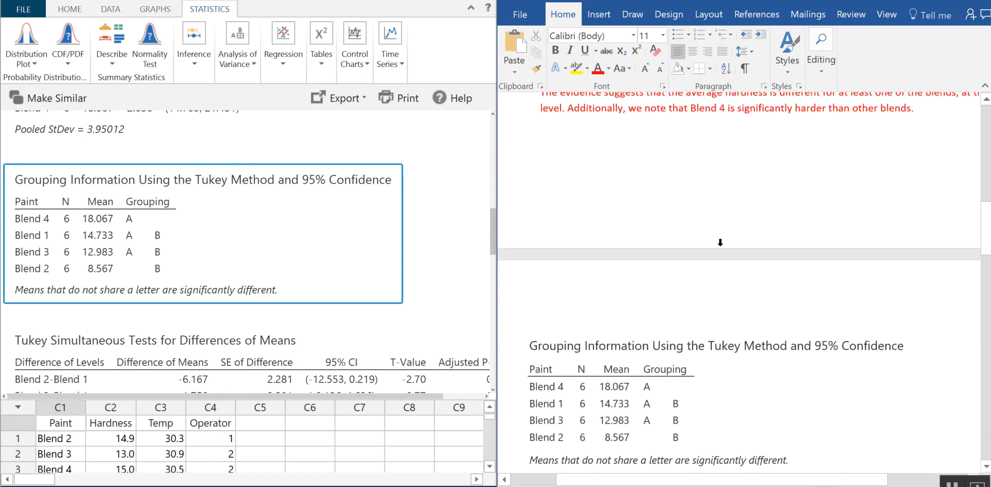
scroll(700, 227, "down", 20)
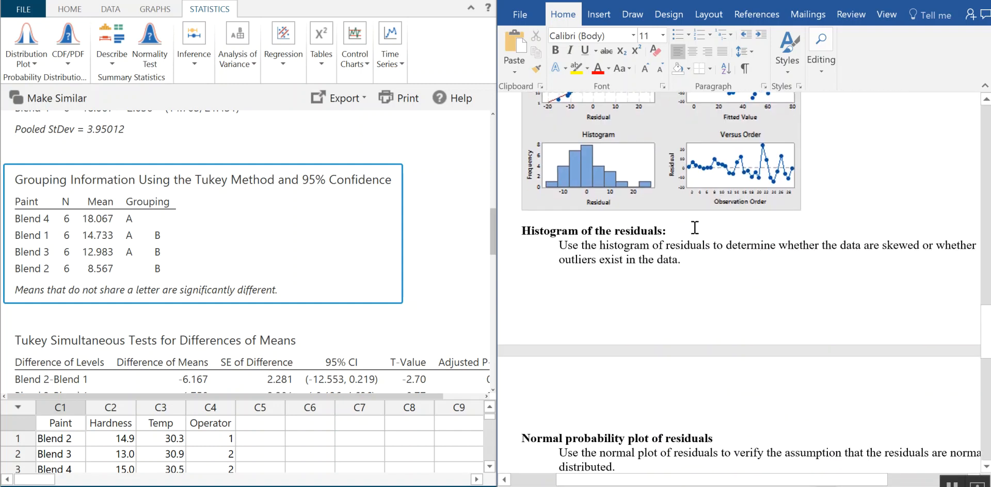
scroll(691, 232, "down", 3)
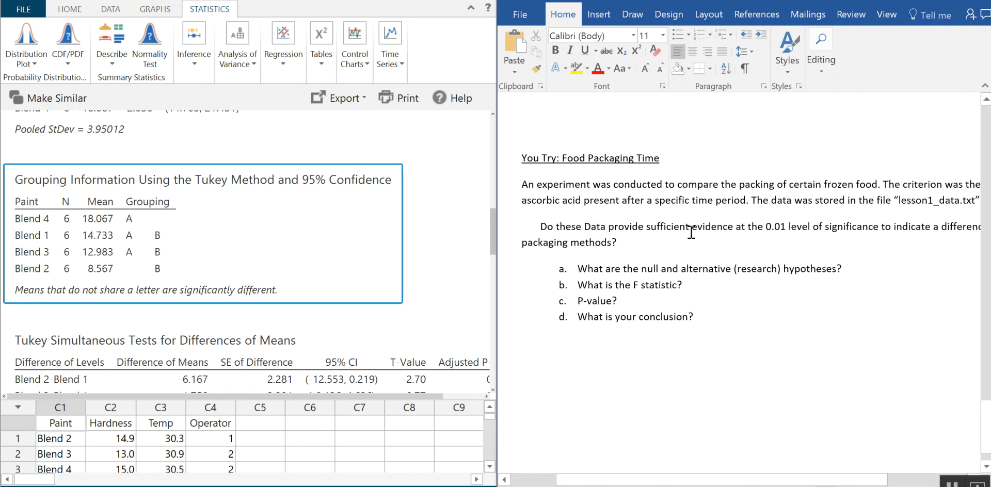
scroll(691, 232, "up", 20)
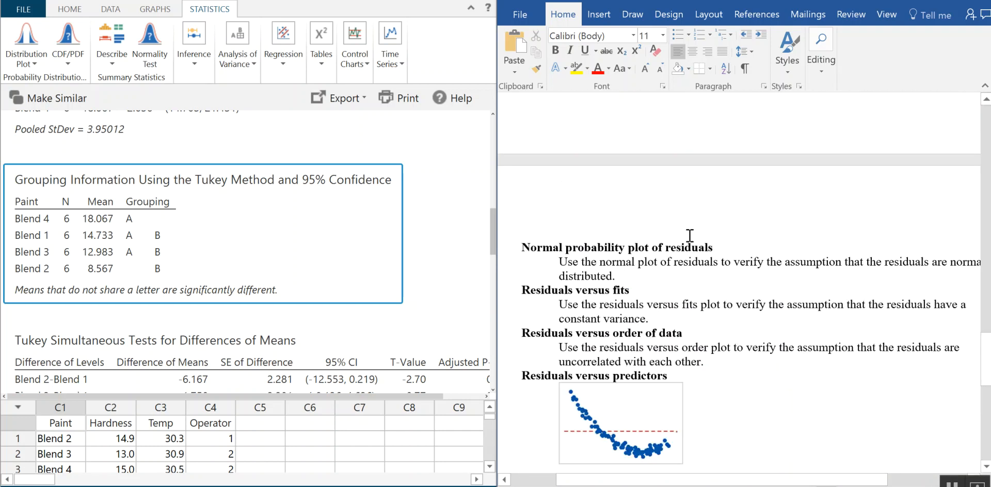
scroll(782, 207, "down", 2)
scroll(747, 210, "up", 15)
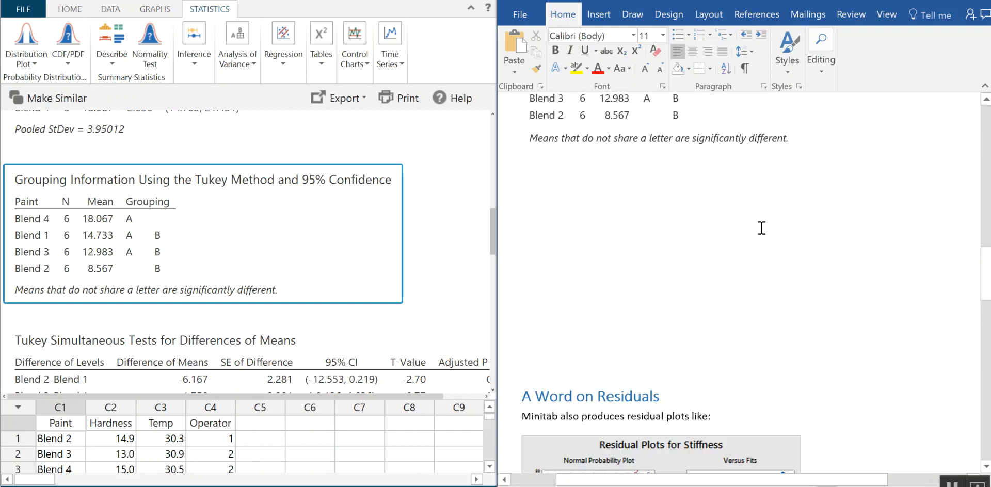
scroll(761, 234, "up", 20)
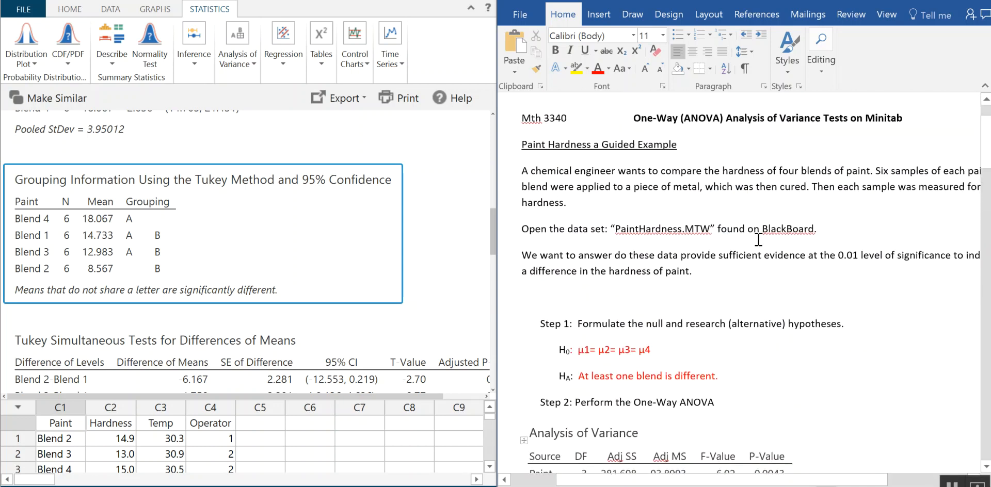